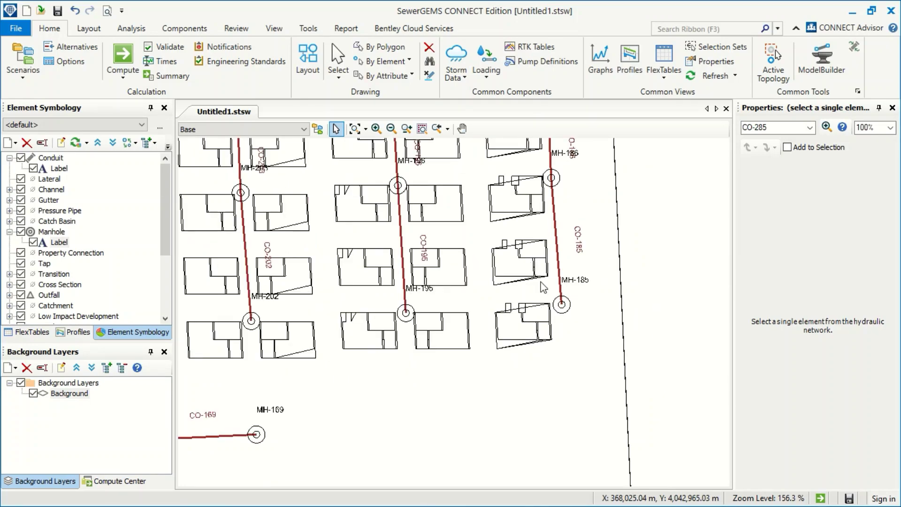
Step: Move manhole MH-187 about 1.9 m north along its conduit line
scroll(543, 287, "up", 3)
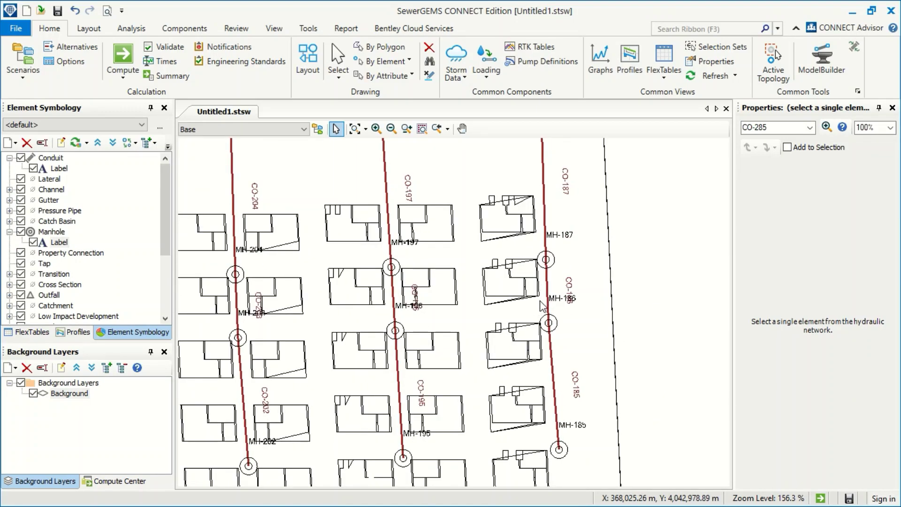
scroll(543, 306, "up", 1)
left_click(544, 319)
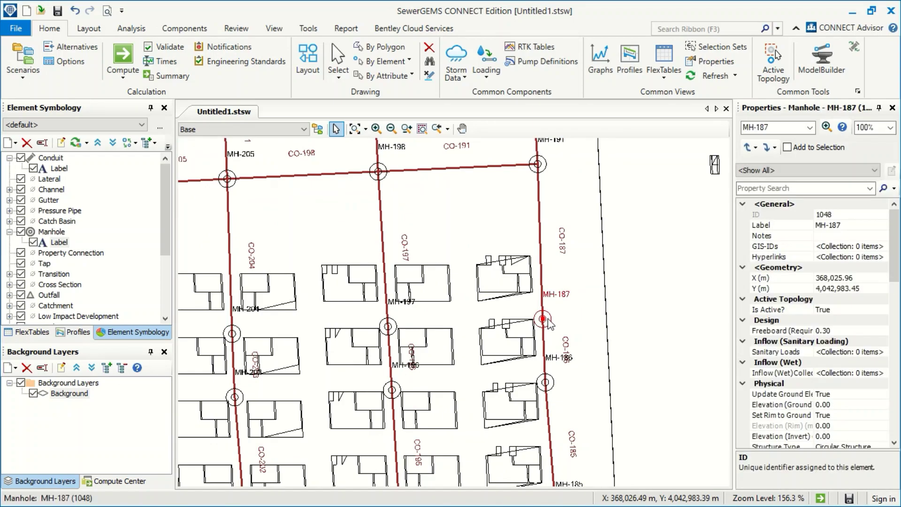
left_click_drag(549, 320, 544, 302)
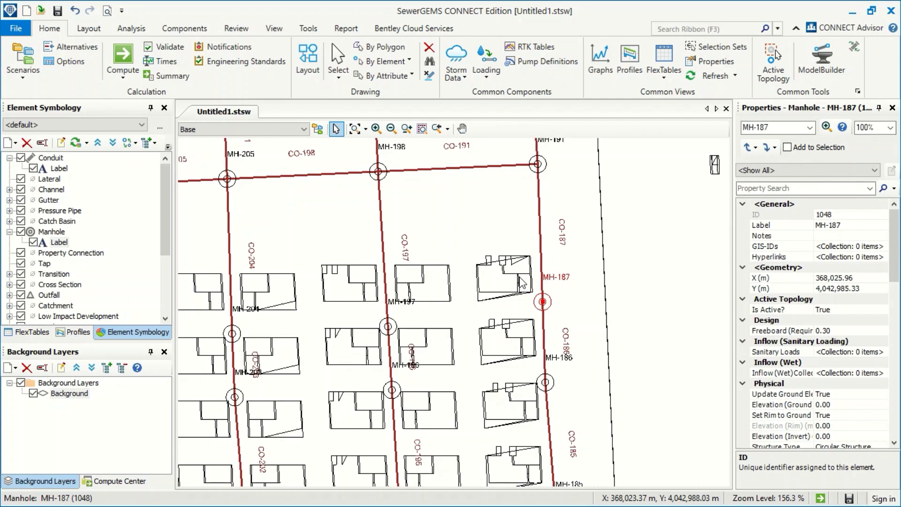
left_click(589, 297)
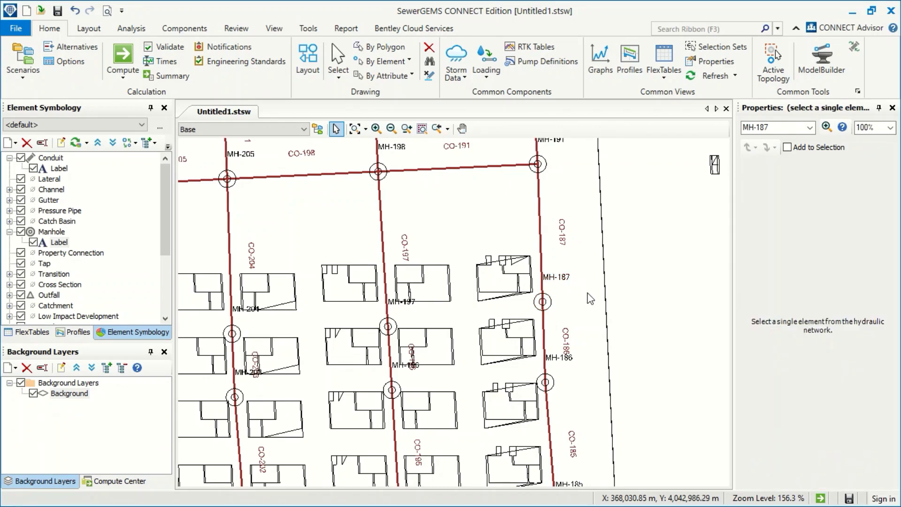
Step: Create a selection set named "1 House" containing manhole MH-187
left_click(545, 302)
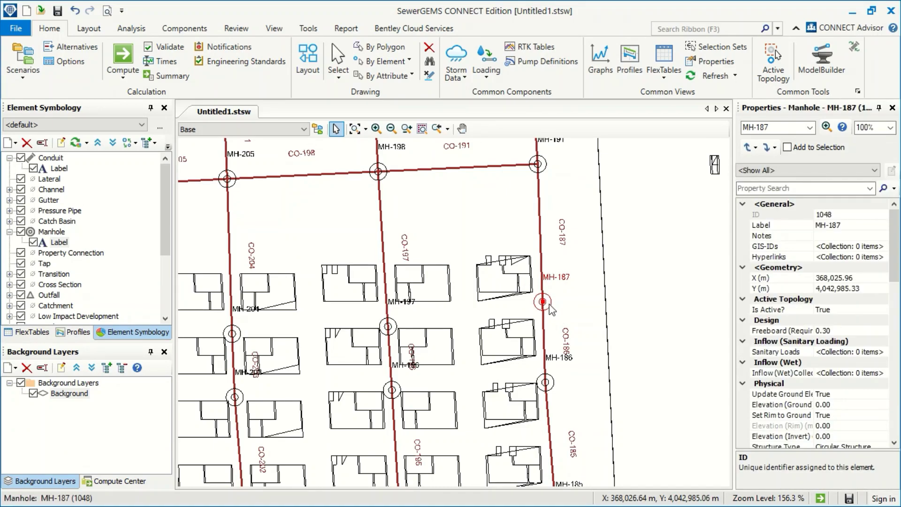
right_click(550, 305)
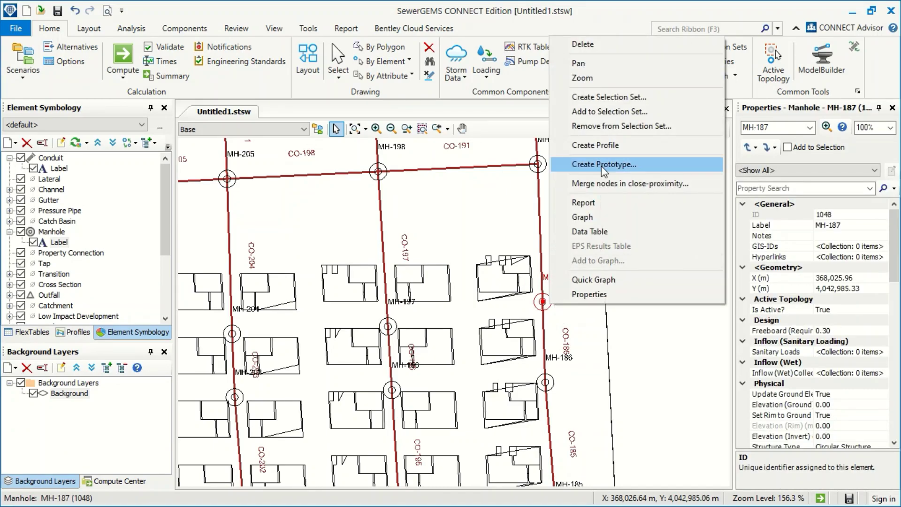
left_click(621, 97)
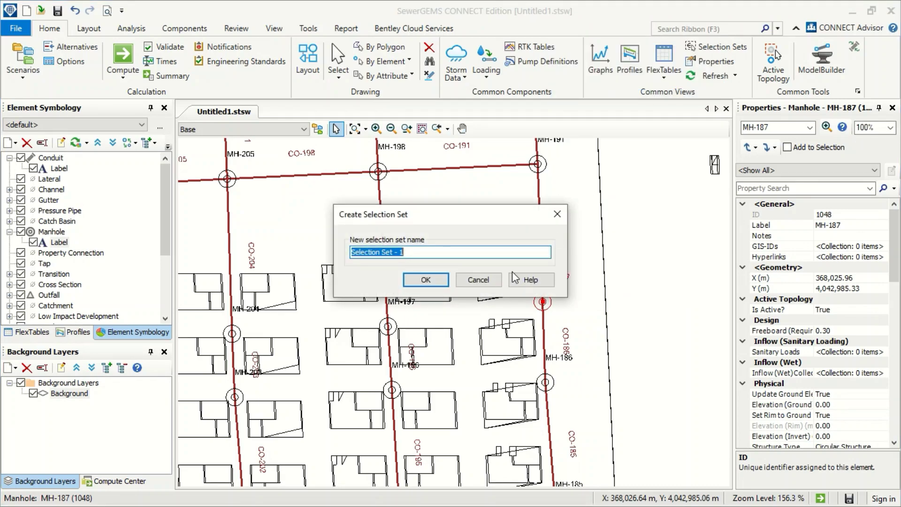
type("1 House")
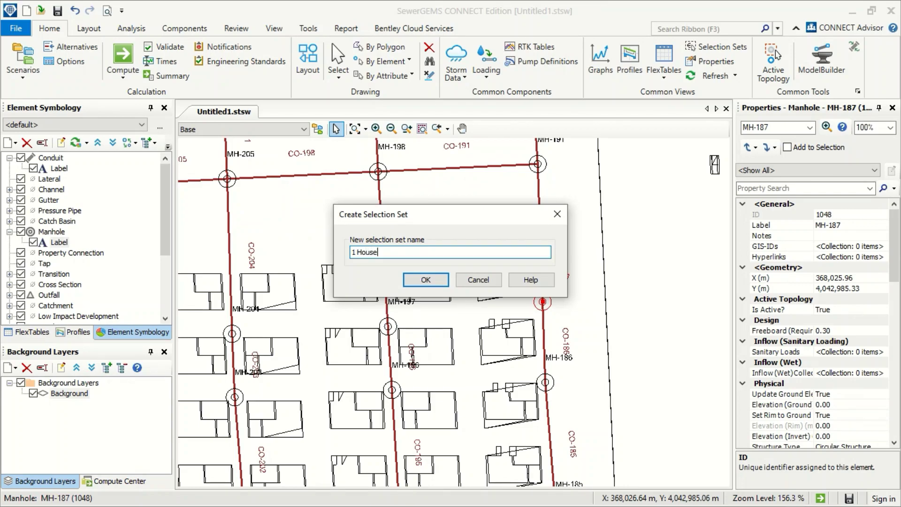
left_click(437, 282)
Step: Examine the branches across the whole network for further manholes serving a single house
scroll(557, 291, "down", 6)
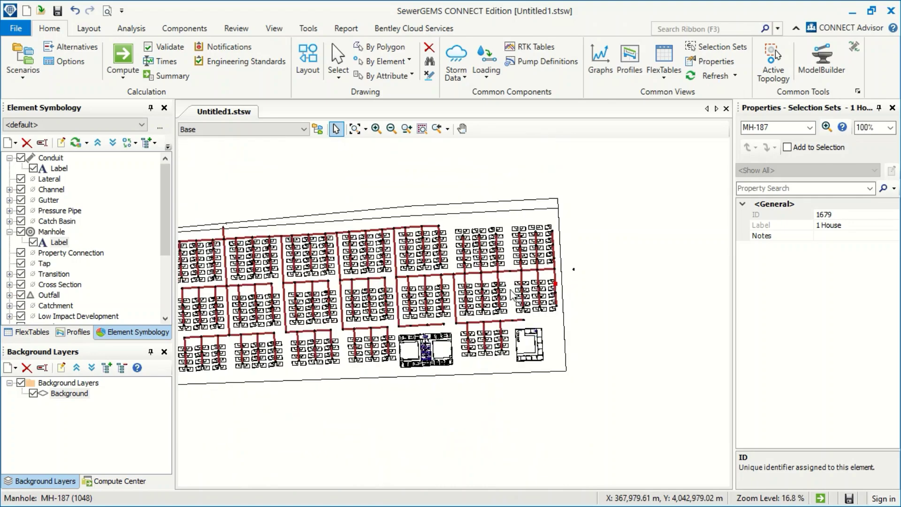
scroll(511, 295, "up", 5)
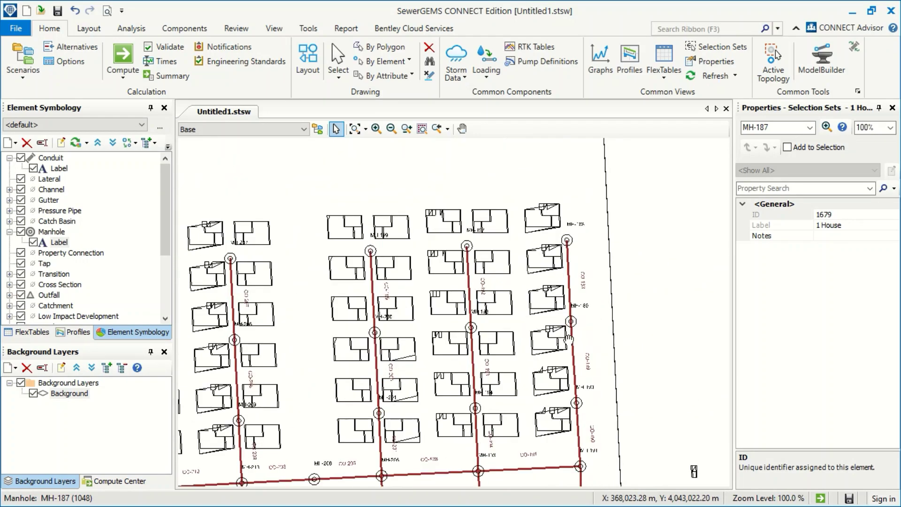
left_click_drag(569, 338, 568, 333)
left_click_drag(571, 248, 558, 202)
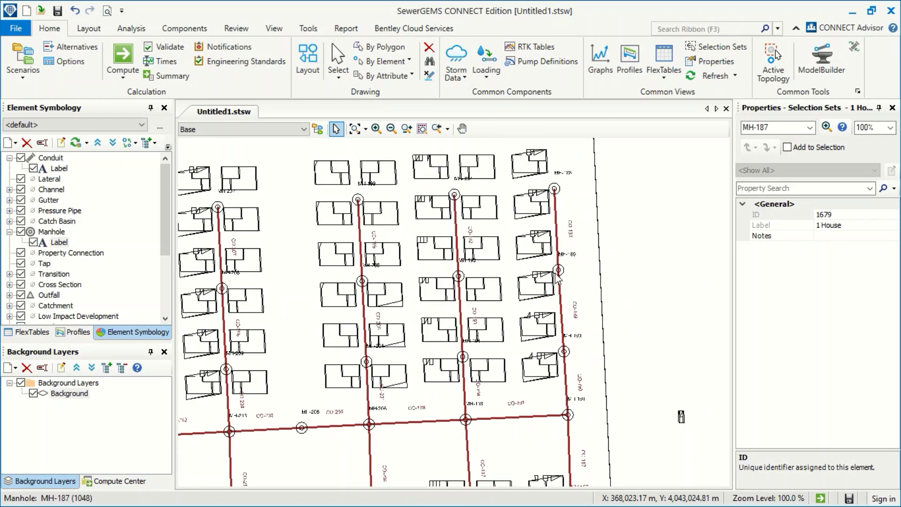
scroll(558, 277, "down", 4)
scroll(504, 275, "up", 3)
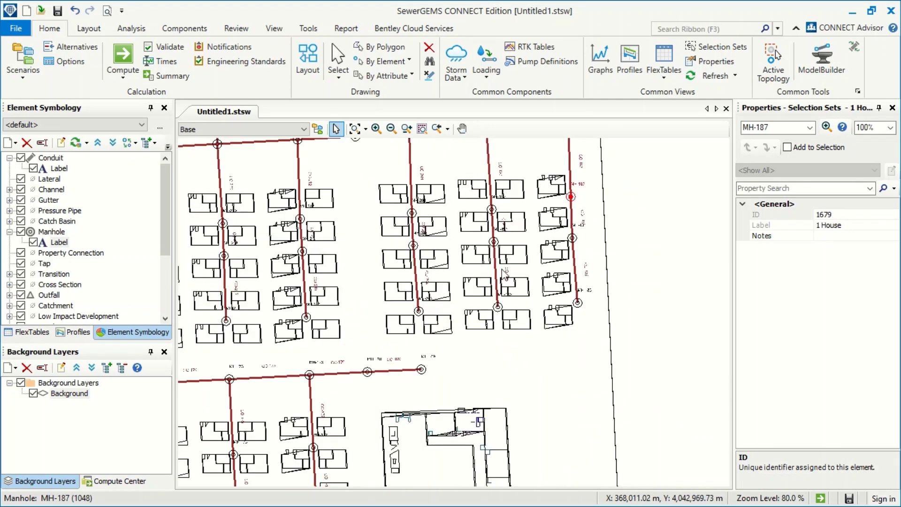
left_click_drag(503, 270, 604, 291)
scroll(595, 295, "down", 5)
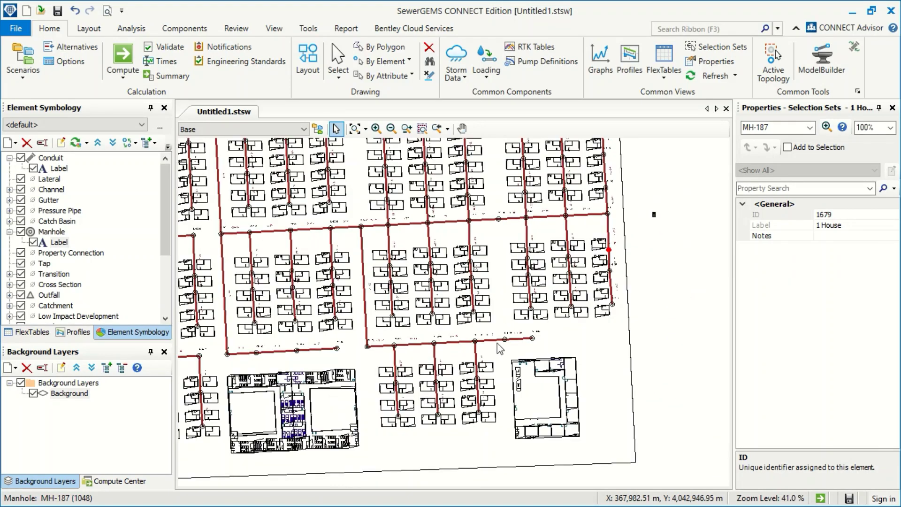
left_click_drag(450, 249, 647, 362)
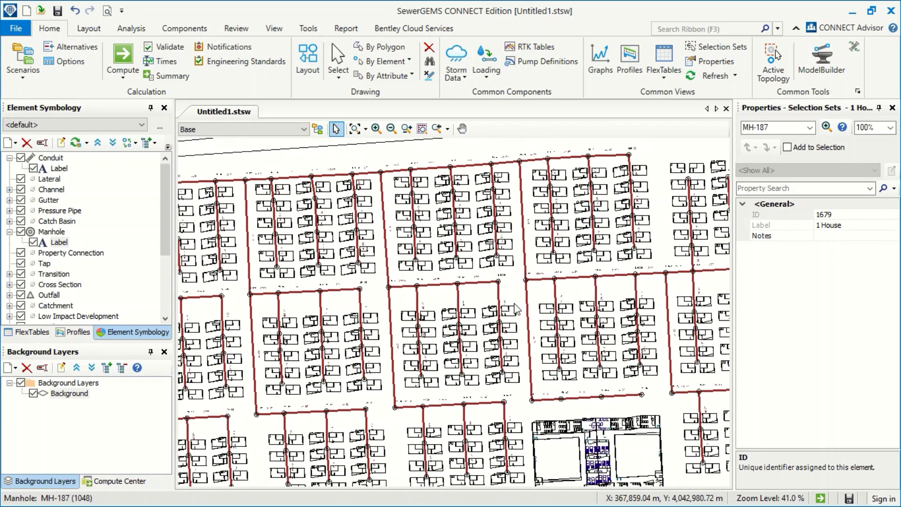
scroll(502, 279, "up", 5)
scroll(502, 279, "down", 5)
scroll(393, 307, "down", 4)
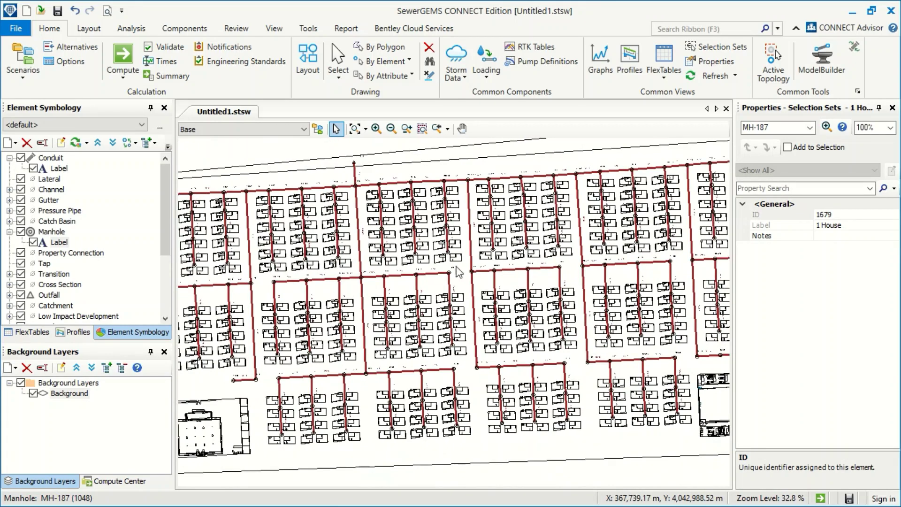
scroll(381, 272, "up", 3)
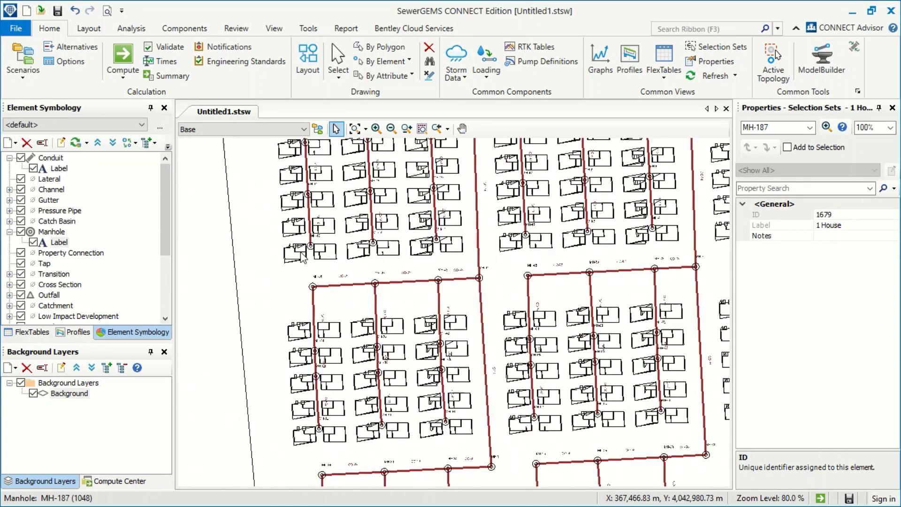
scroll(567, 257, "down", 4)
scroll(567, 257, "up", 9)
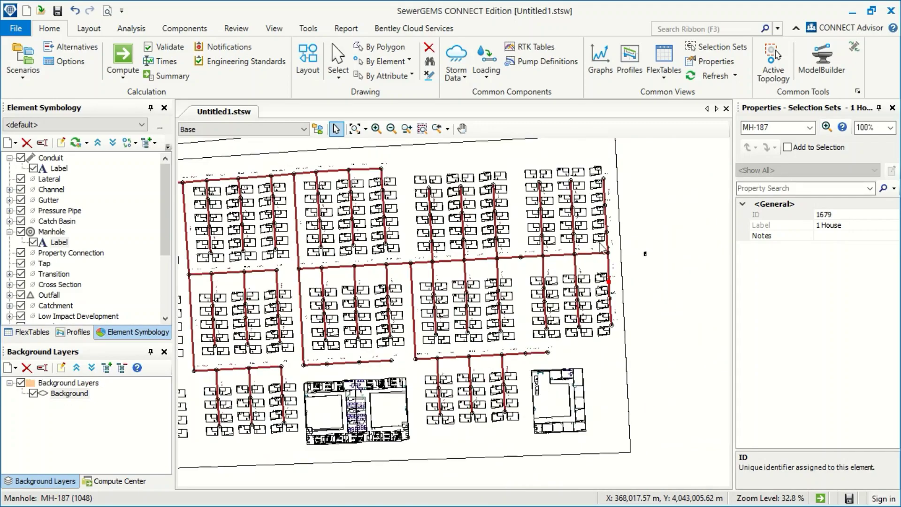
scroll(513, 275, "up", 5)
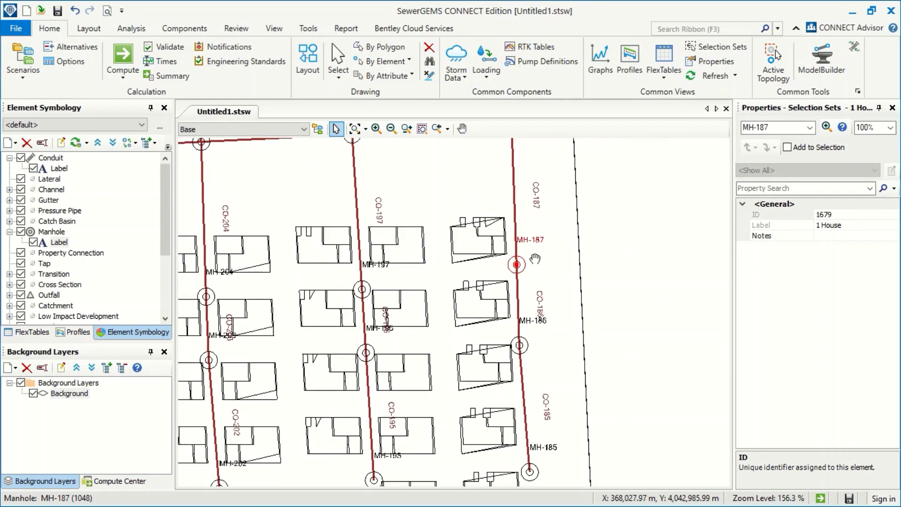
mouse_move(528, 262)
left_mouse_down()
mouse_move(534, 233)
mouse_move(576, 223)
mouse_move(584, 209)
left_mouse_up()
scroll(555, 218, "down", 2)
Step: Move manhole MH-185 north to Y about 4,042,963.7 m, between the last two houses of its branch
left_click(563, 281)
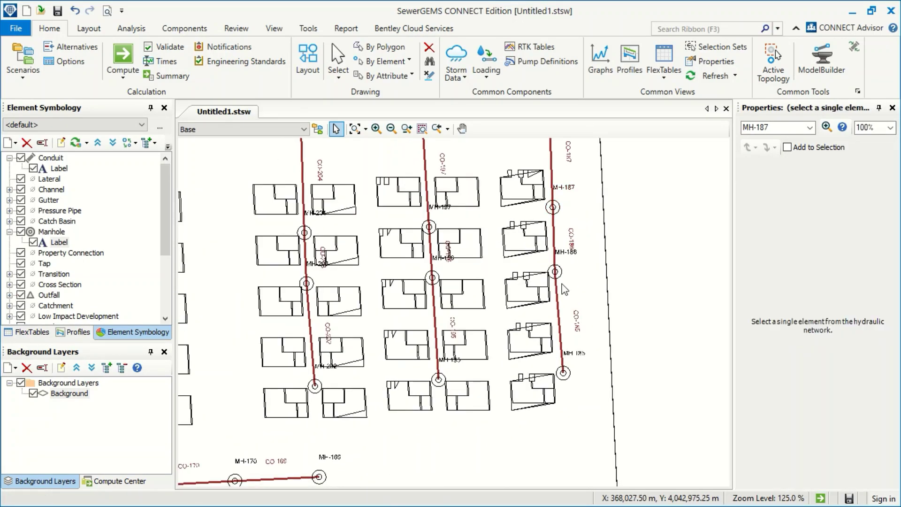
scroll(558, 283, "up", 2)
scroll(561, 288, "down", 4)
scroll(610, 345, "up", 4)
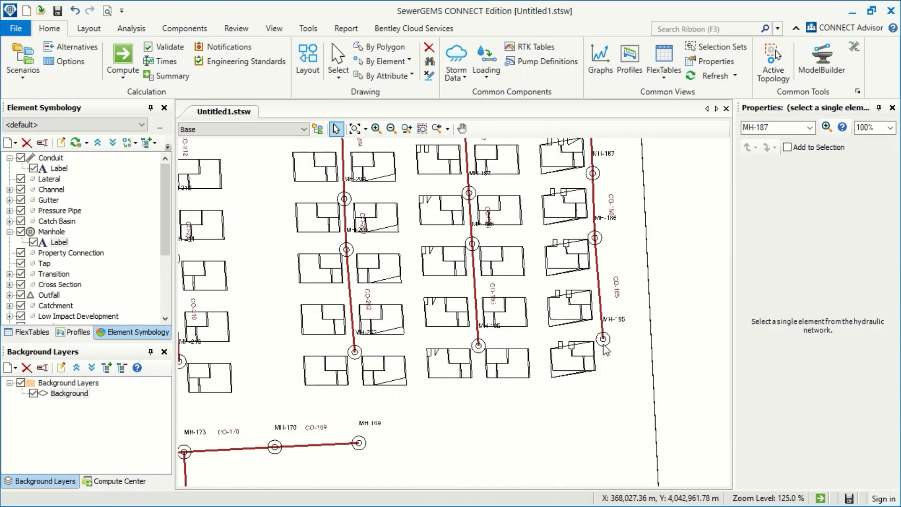
left_click(609, 339)
left_click_drag(610, 338, 610, 323)
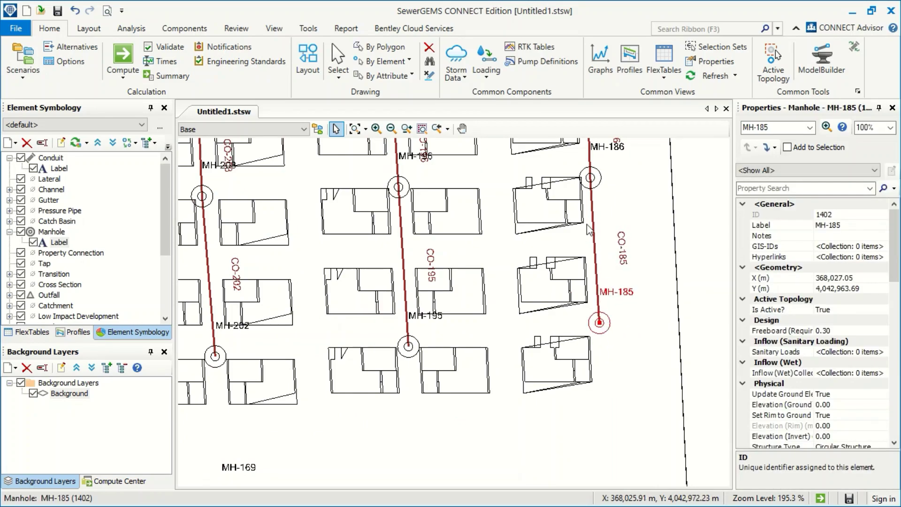
Step: Add manholes MH-186, MH-197 and MH-204 to the selection that holds MH-185
scroll(603, 187, "down", 1)
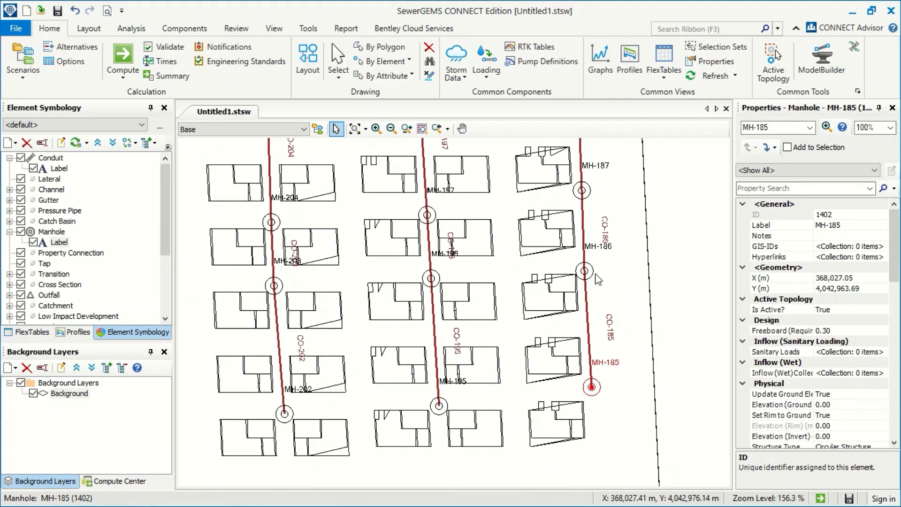
left_click(585, 272, "ctrl")
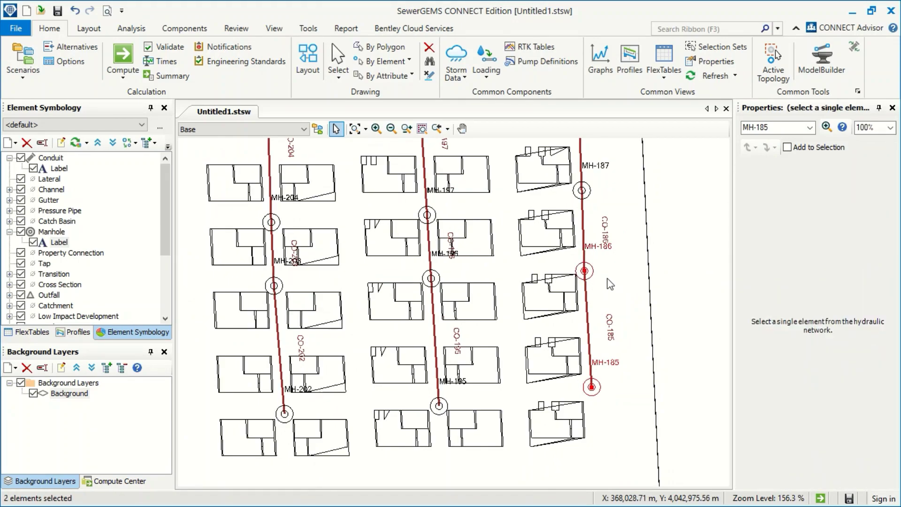
scroll(503, 327, "down", 3)
scroll(473, 359, "up", 2)
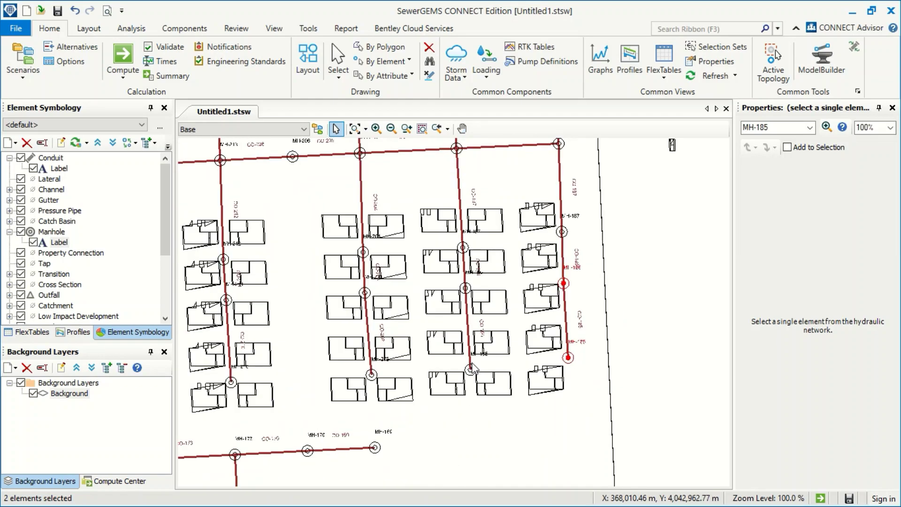
left_click_drag(470, 280, 490, 362)
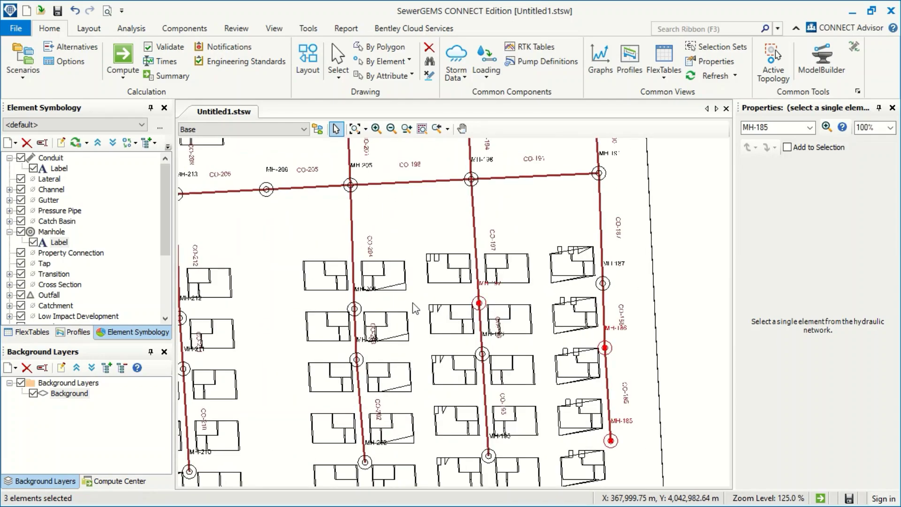
left_click_drag(412, 291, 552, 259)
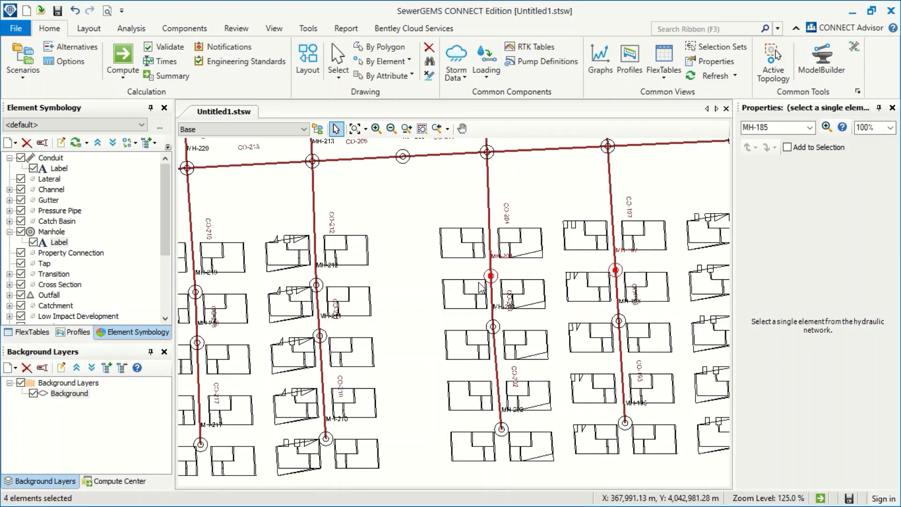
Step: Extend the selection westward from MH-204 with the upper manhole of each middle-row house branch, through the central blocks
mouse_move(481, 287)
left_mouse_down()
mouse_move(543, 261)
mouse_move(509, 267)
left_mouse_up()
left_click_drag(396, 273, 598, 251)
left_click(576, 249, "shift")
left_click(451, 256, "shift")
left_click_drag(305, 267, 569, 262)
left_click(541, 259, "shift")
scroll(460, 266, "down", 3)
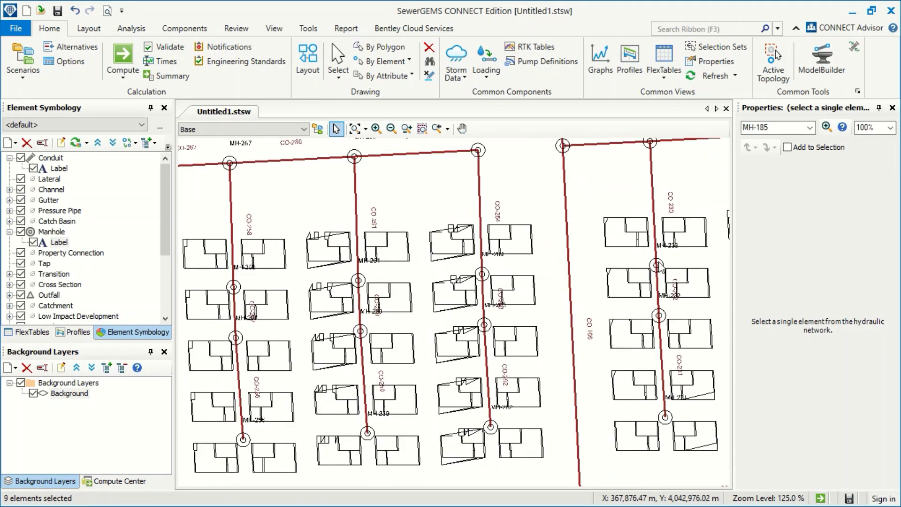
left_click(555, 244, "shift")
left_click(478, 248, "shift")
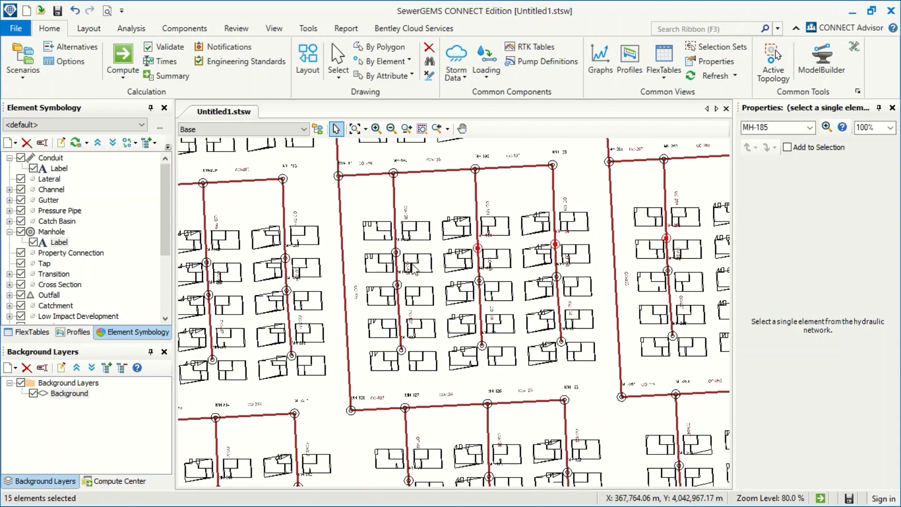
left_click(396, 252, "shift")
Step: Add the upper manhole of each remaining middle-row branch to the selection, as far as the westernmost block
left_click_drag(352, 287, 673, 267)
left_click(606, 237, "shift")
left_click(527, 242, "shift")
left_click(450, 246, "shift")
left_click(337, 253, "shift")
left_click_drag(277, 257, 617, 236)
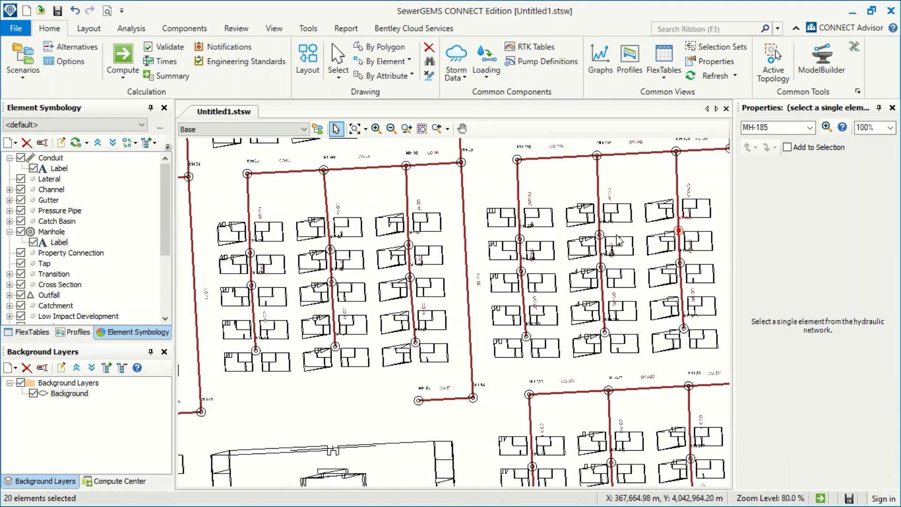
left_click_drag(429, 276, 620, 258)
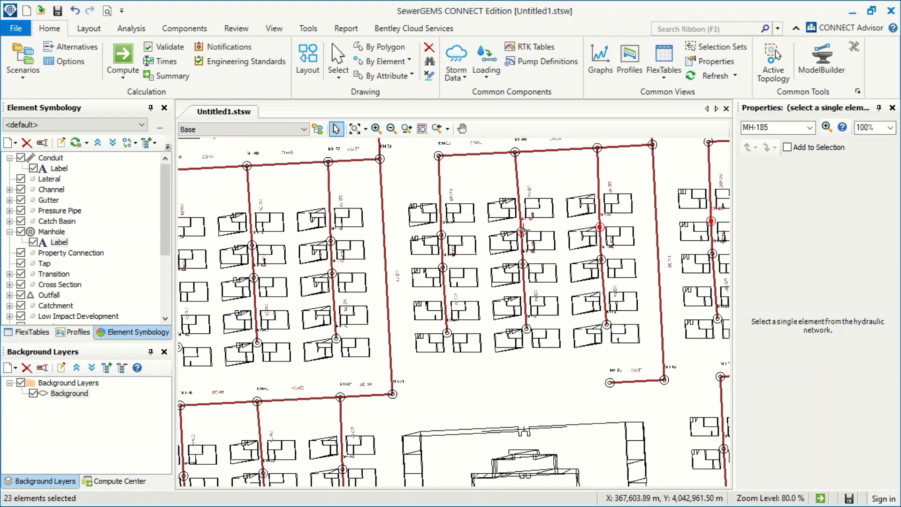
left_click_drag(331, 240, 647, 233)
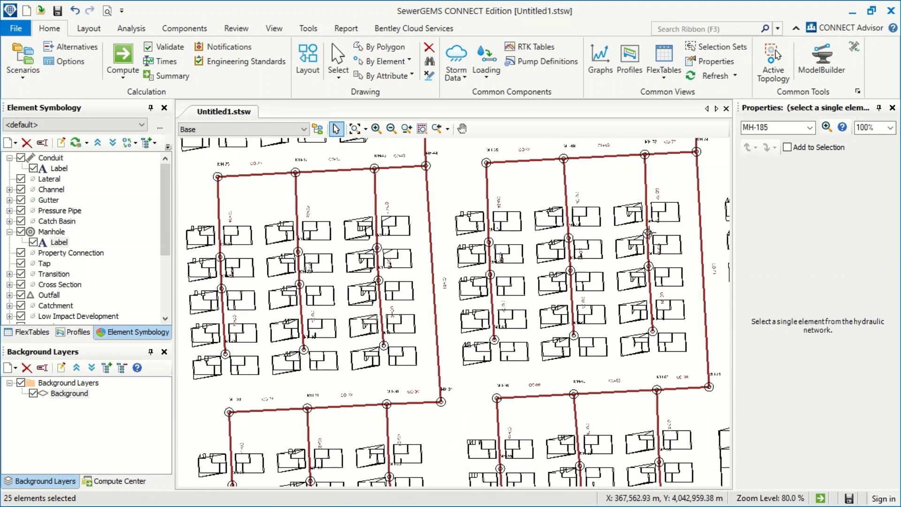
left_click_drag(490, 247, 539, 243)
Step: Examine the selected middle-row manholes and the lower-row branches from the western blocks to the eastern end of the network
scroll(444, 240, "down", 4)
left_click_drag(444, 240, 218, 276)
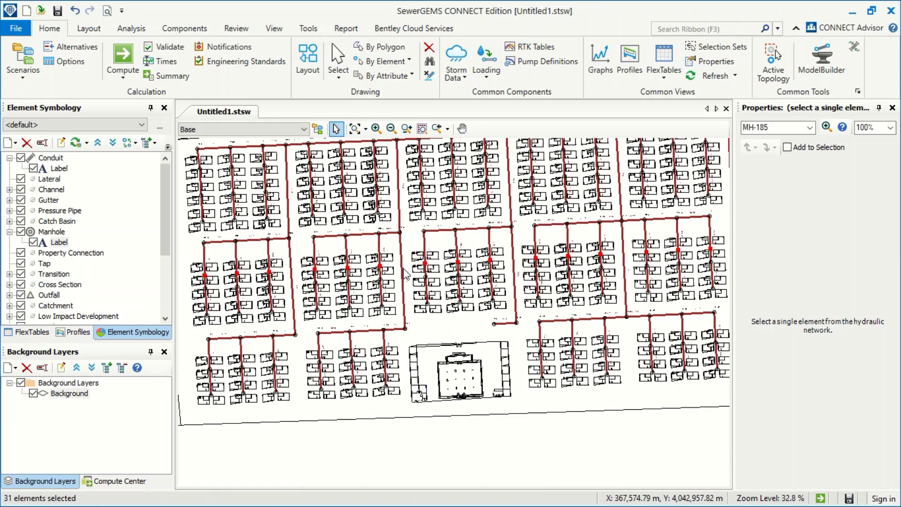
scroll(404, 273, "down", 2)
left_click_drag(513, 279, 488, 282)
scroll(364, 364, "up", 1)
scroll(380, 355, "up", 3)
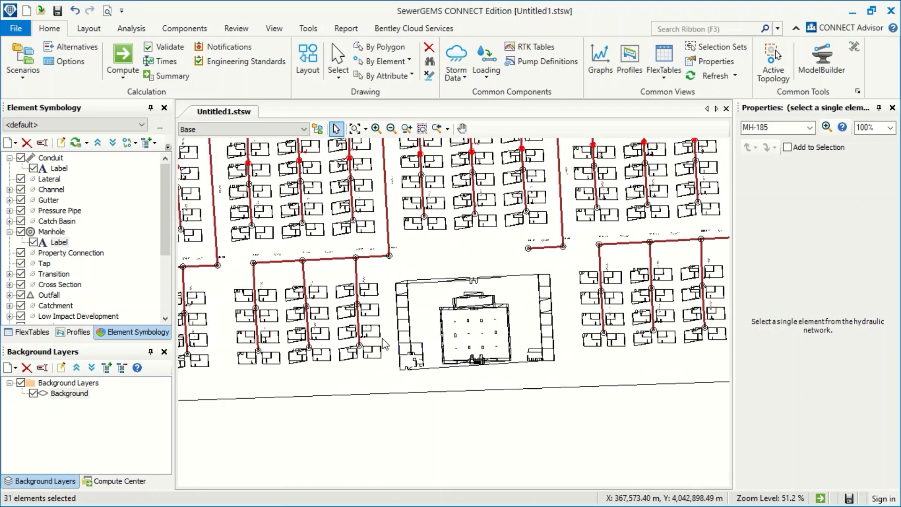
scroll(361, 335, "down", 2)
left_click_drag(566, 342, 417, 350)
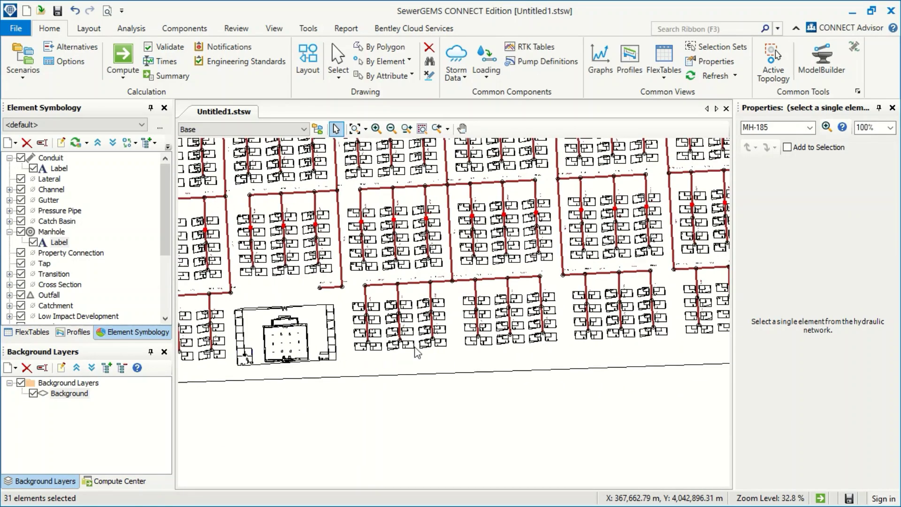
scroll(515, 337, "down", 1)
left_click_drag(585, 313, 341, 331)
left_click_drag(584, 265, 510, 339)
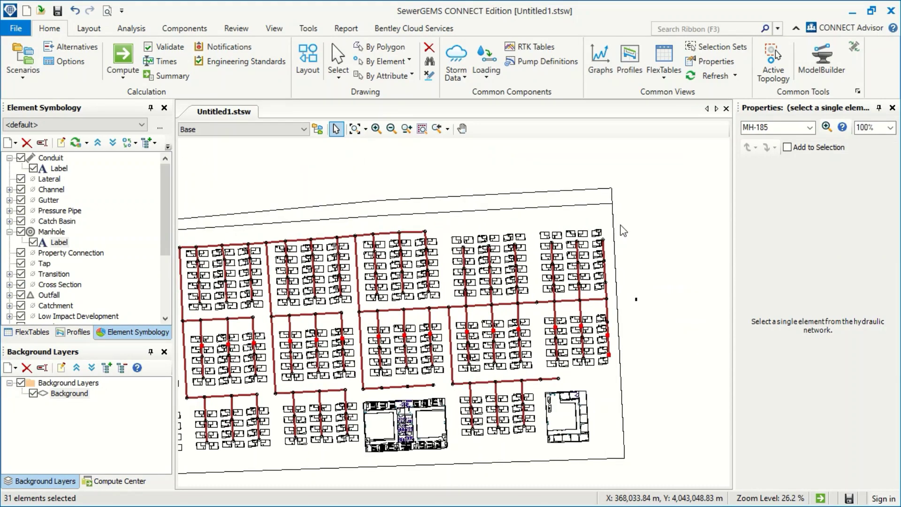
Step: Add manholes MH-188, MH-189 and MH-190 on the easternmost upper-row branch to the current selection
scroll(618, 230, "up", 8)
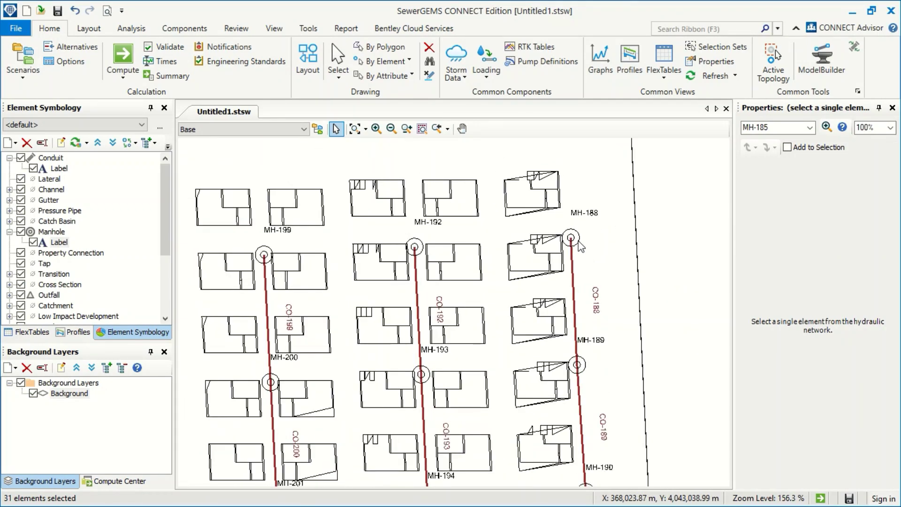
left_click(576, 241, "ctrl")
left_click(585, 366, "ctrl")
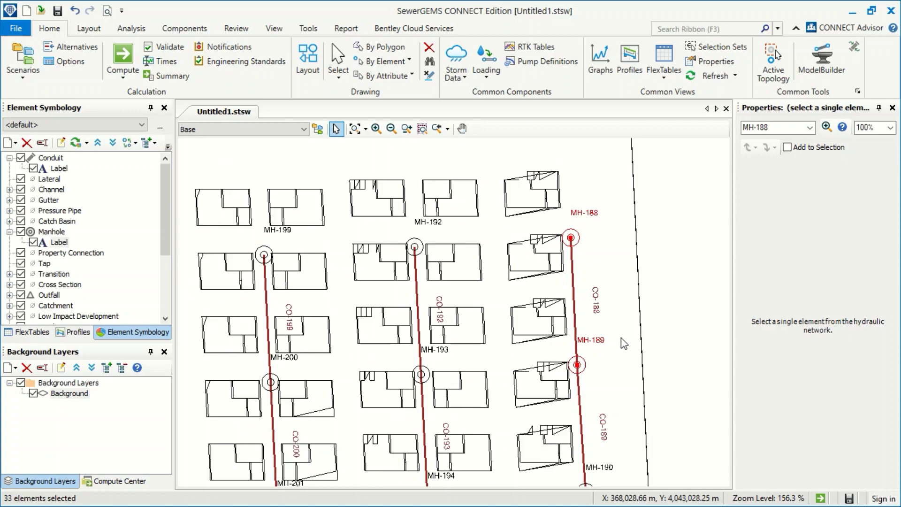
scroll(624, 343, "down", 3)
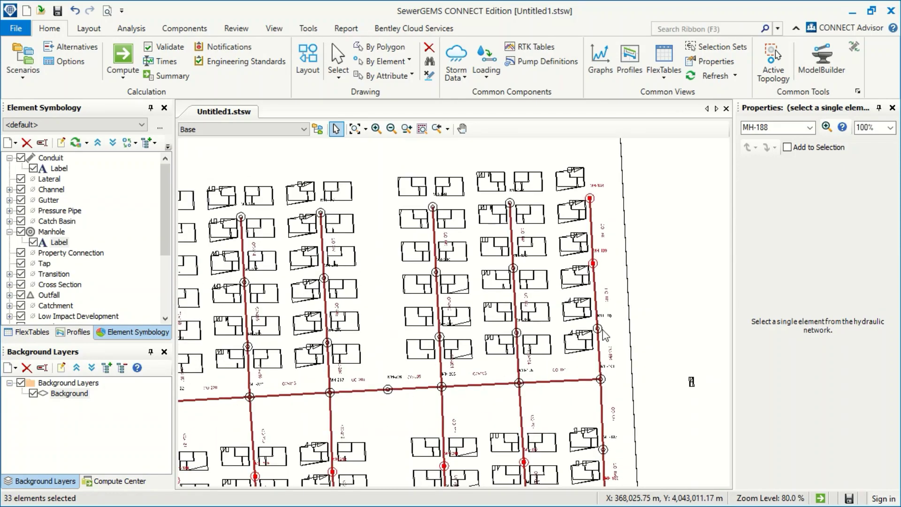
scroll(604, 270, "down", 6)
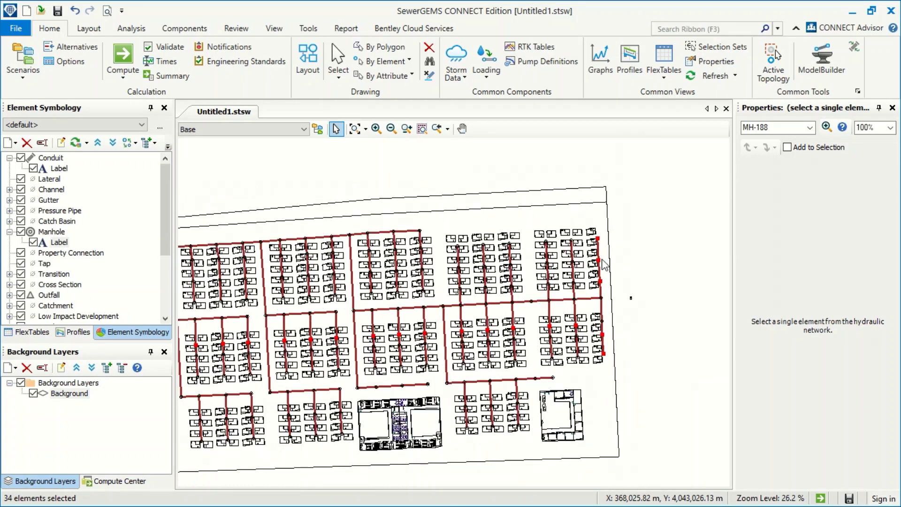
Step: Create a selection set named "2 houses" from the selected manholes
scroll(624, 254, "up", 2)
right_click(626, 249)
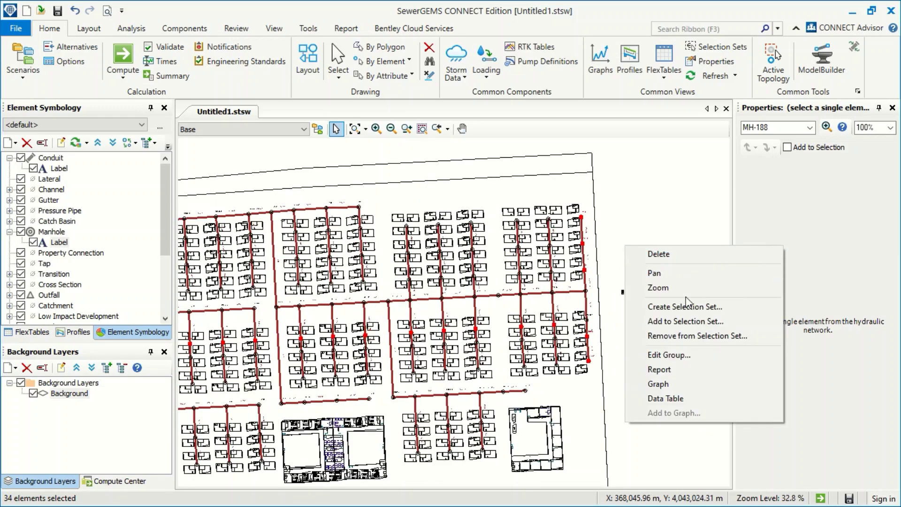
left_click(684, 308)
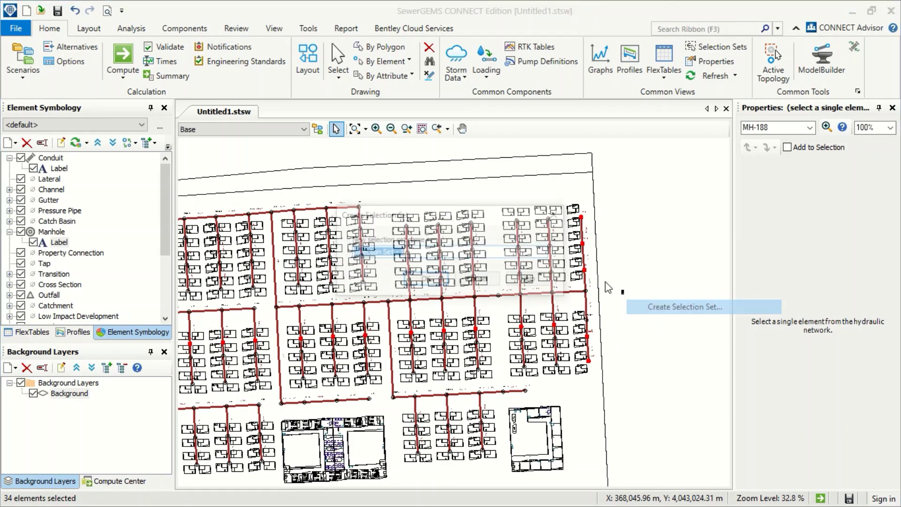
type("2 houses")
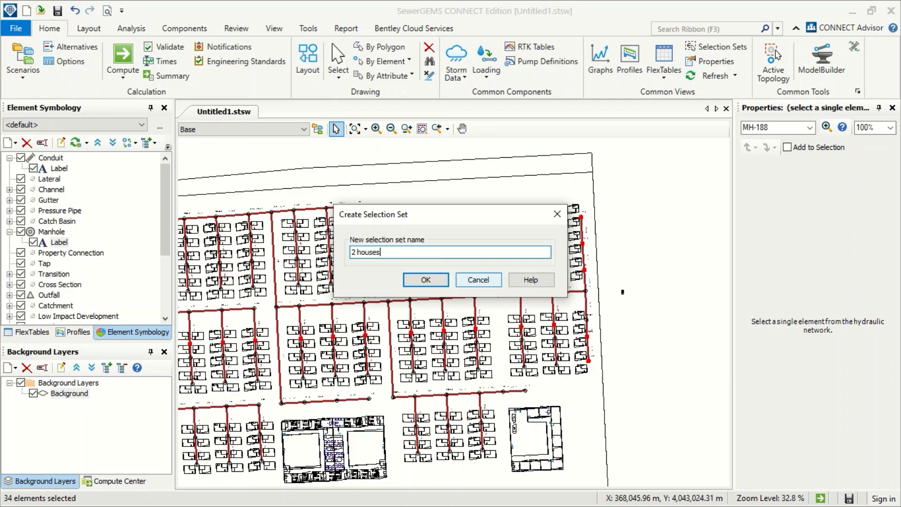
left_click(426, 280)
Step: Examine how the houses are arranged around the lower-row manholes in the two westernmost blocks
scroll(399, 253, "up", 3)
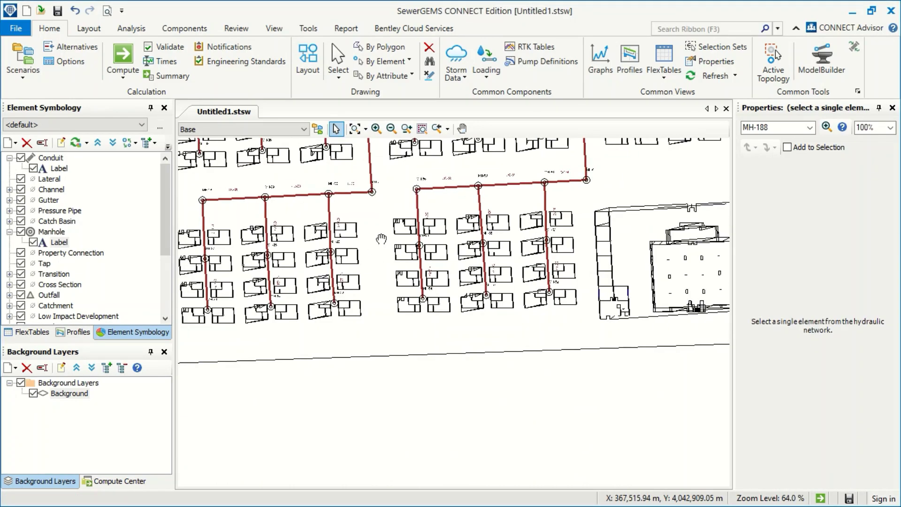
left_click_drag(381, 239, 500, 210)
scroll(448, 224, "down", 1)
left_click_drag(455, 267, 435, 248)
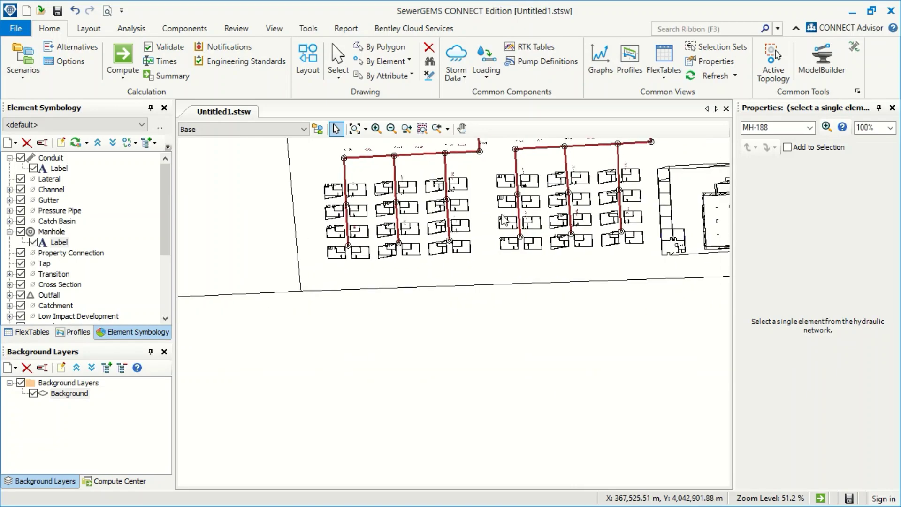
scroll(503, 220, "down", 1)
scroll(359, 258, "up", 2)
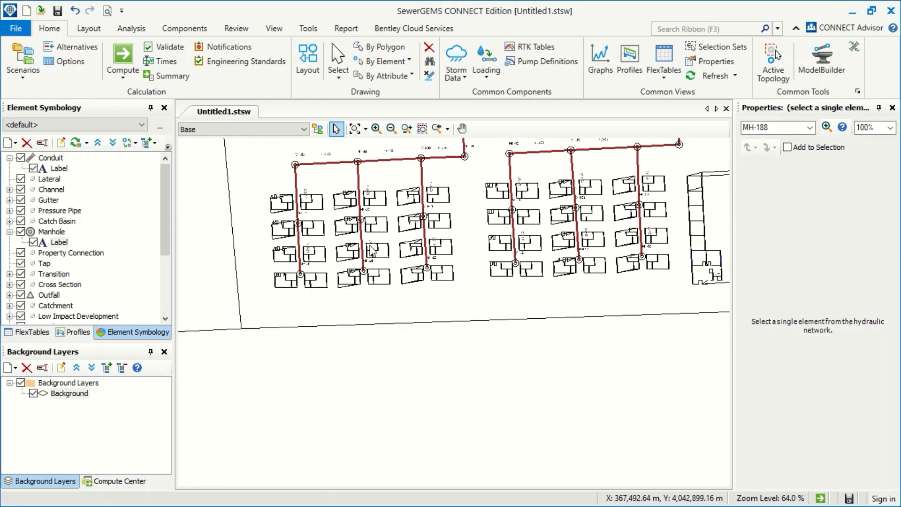
scroll(372, 251, "down", 1)
scroll(455, 253, "down", 1)
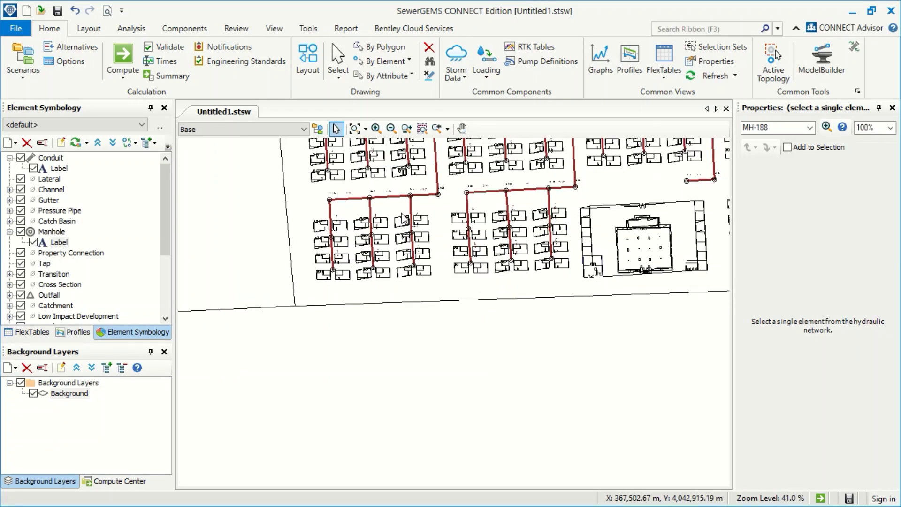
scroll(353, 238, "up", 2)
scroll(317, 291, "up", 2)
left_click_drag(394, 287, 396, 347)
scroll(412, 301, "down", 2)
scroll(376, 314, "up", 3)
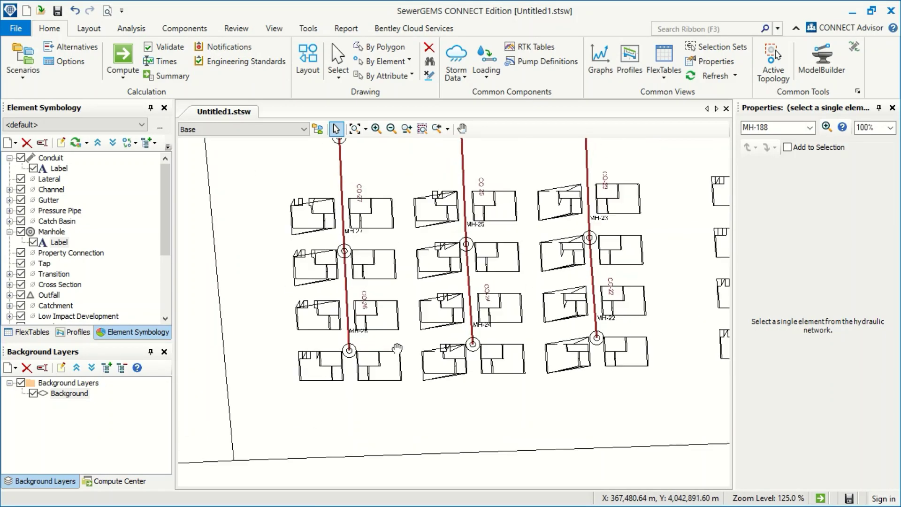
Step: Select both manholes on each of the three branches in the westernmost lower-row block, starting with MH-26 and MH-27
scroll(395, 312, "down", 2)
scroll(382, 336, "up", 4)
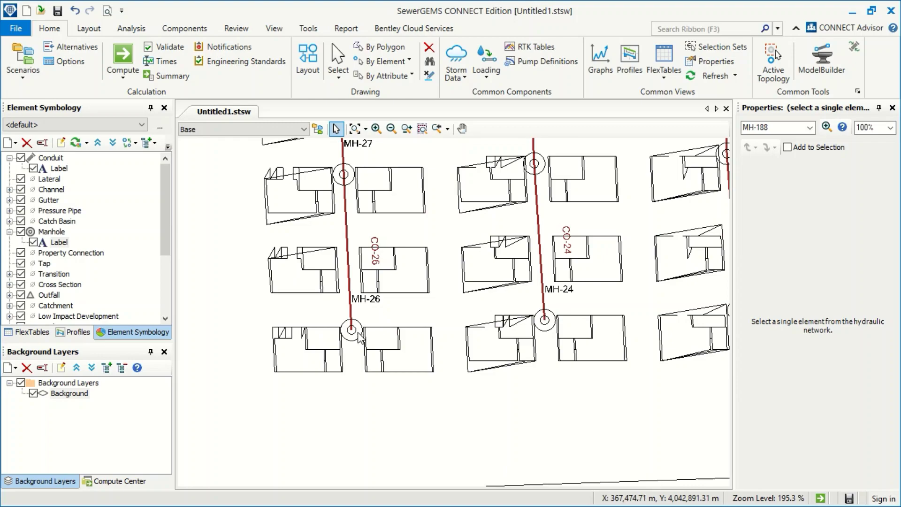
left_click(356, 332)
left_click(344, 174, "ctrl")
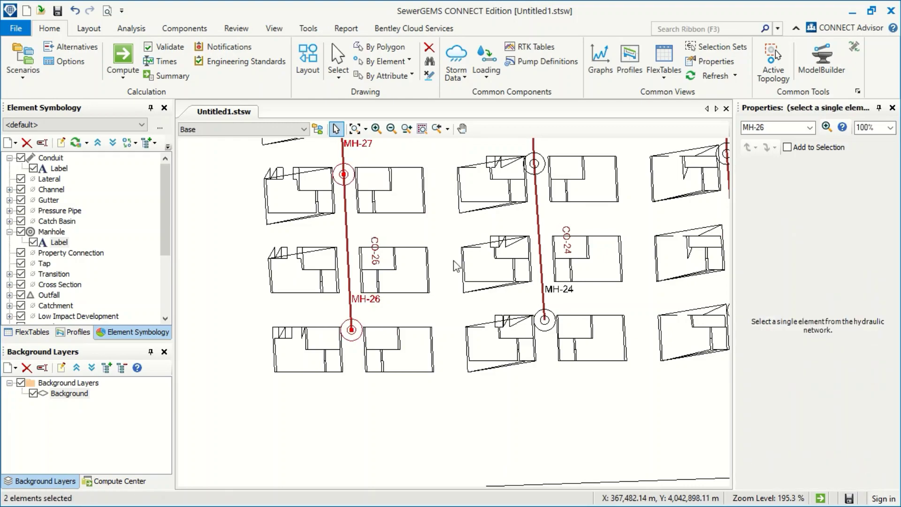
left_click(545, 321, "ctrl")
left_click(541, 171, "ctrl")
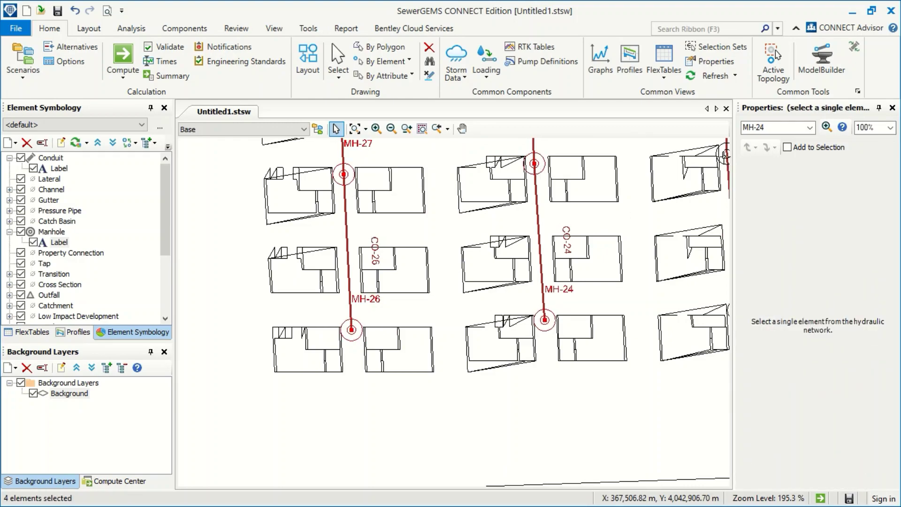
left_click_drag(675, 229, 525, 366)
left_click(533, 301, "ctrl")
Step: Add both house-side manholes of all three branches in the second lower-row block from the west, starting with MH-54's branch
scroll(503, 277, "down", 3)
left_click_drag(592, 358, 336, 266)
left_click(448, 264, "ctrl")
left_click(454, 347, "ctrl")
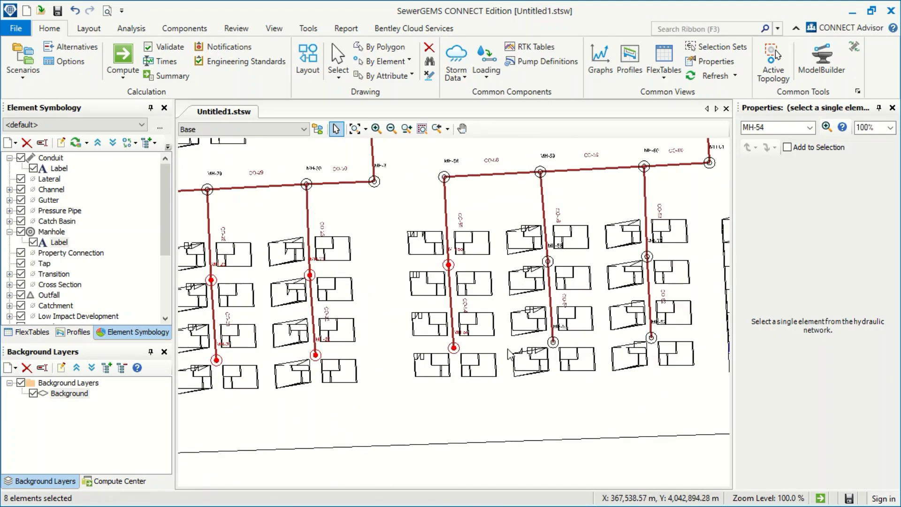
left_click(552, 342, "ctrl")
left_click(549, 261, "ctrl")
left_click(652, 336, "ctrl")
left_click(647, 256, "ctrl")
Step: Extend the selection with the two house-side manholes of each branch in the lower-row block just east of the western public building
scroll(670, 279, "down", 3)
left_click_drag(698, 281, 200, 273)
scroll(454, 235, "up", 3)
left_click(451, 247, "ctrl")
left_click(456, 330, "ctrl")
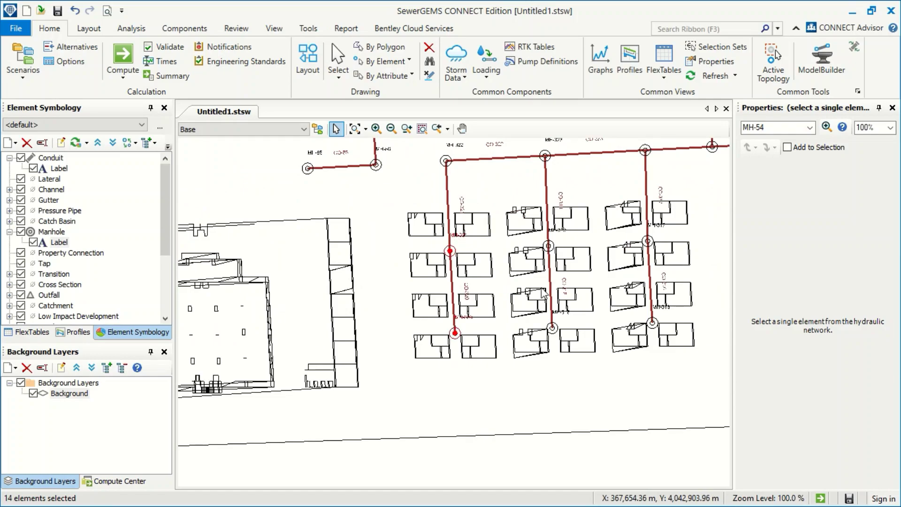
left_click(548, 244, "ctrl")
left_click(552, 326, "ctrl")
left_click(649, 241, "ctrl")
left_click(653, 322, "ctrl")
Step: Extend the selection with the six house-side manholes of the second lower-row block east of the western public building
left_click_drag(441, 271, 378, 271)
scroll(378, 271, "up", 3)
left_click(459, 246, "ctrl")
left_click(464, 326, "ctrl")
left_click(564, 321, "ctrl")
left_click(559, 241, "ctrl")
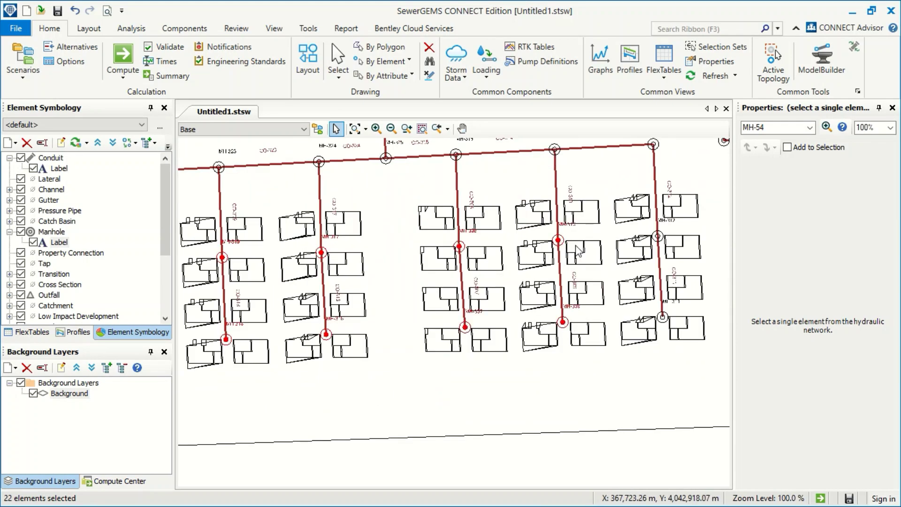
left_click(657, 236, "ctrl")
left_click(662, 317, "ctrl")
Step: Extend the selection with the six house-side manholes of the third lower-row block east of the western public building
left_click(415, 309, "ctrl")
left_click(515, 304, "ctrl")
left_click(510, 223, "ctrl")
left_click(608, 218, "ctrl")
left_click(613, 299, "ctrl")
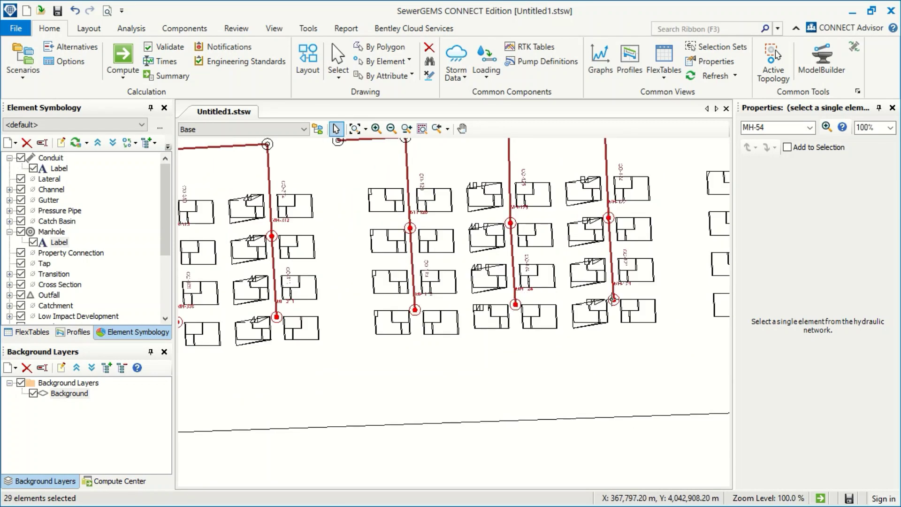
Step: Extend the selection with the six house-side manholes of the lower-row block just west of the large two-courtyard building
scroll(624, 291, "down", 3)
left_click_drag(624, 291, 364, 254)
left_click(426, 211, "ctrl")
left_click(529, 206, "ctrl")
left_click(530, 248, "ctrl")
scroll(553, 221, "down", 3)
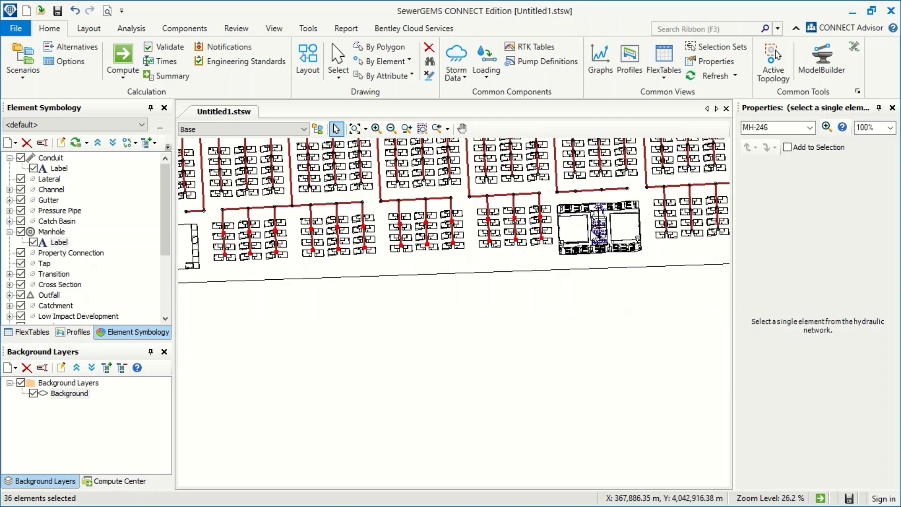
Step: Add the two house-side manholes of each branch in the easternmost lower-row block, east of the two-courtyard building
left_click_drag(671, 211, 489, 216)
scroll(490, 216, "up", 5)
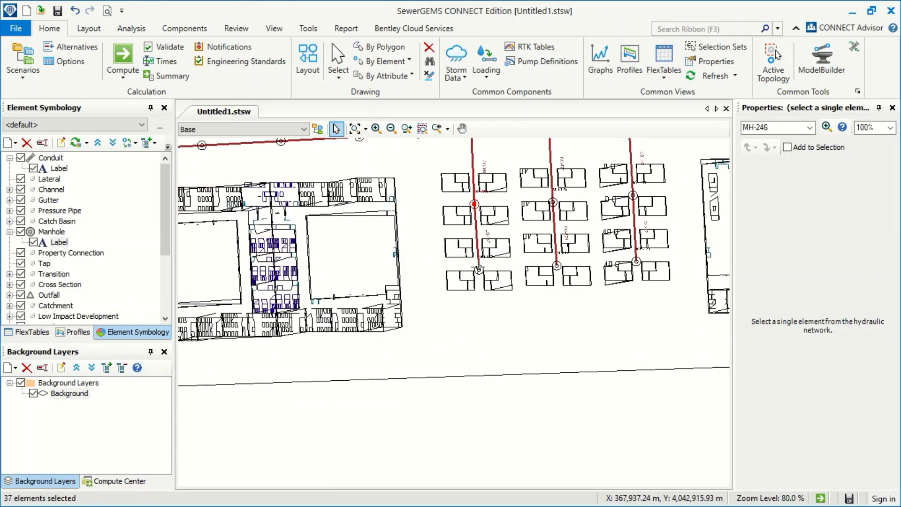
left_click(554, 204, "ctrl")
left_click(633, 196, "ctrl")
left_click(636, 261, "ctrl")
scroll(633, 257, "down", 8)
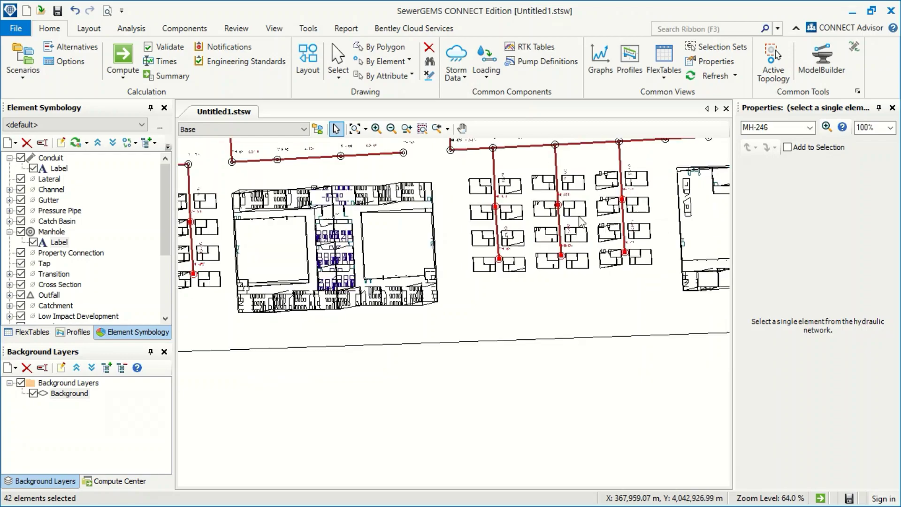
Step: Add the middle and lower manholes of the two branches with houses on both sides in the easternmost middle-row block
scroll(625, 254, "up", 10)
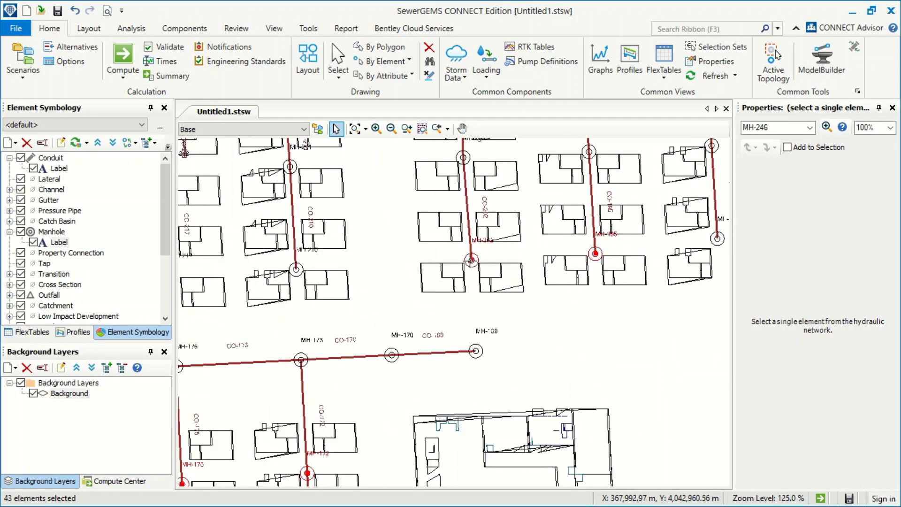
left_click(463, 157, "ctrl")
left_click(589, 151, "ctrl")
scroll(576, 169, "down", 3)
scroll(587, 249, "up", 2)
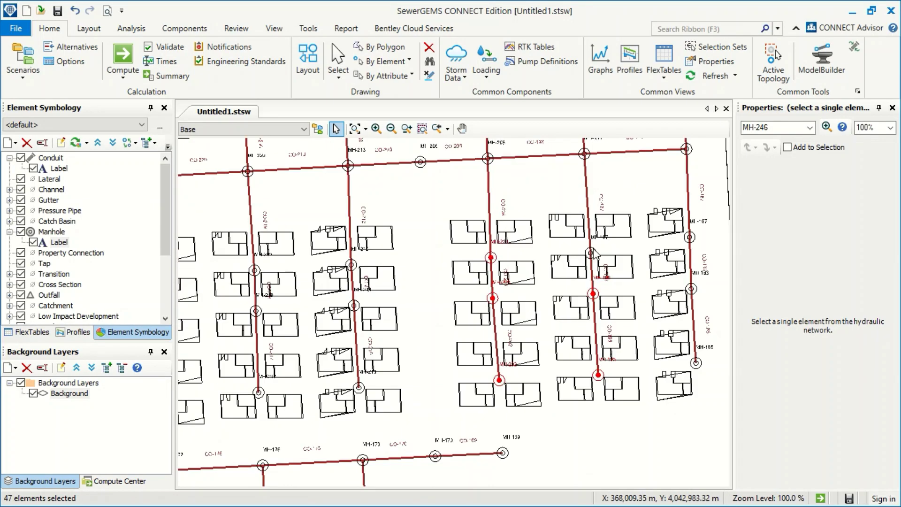
Step: Add the middle and lower manholes of all three branches in the second middle-row block from the east
scroll(417, 253, "down", 1)
left_click(428, 311, "ctrl")
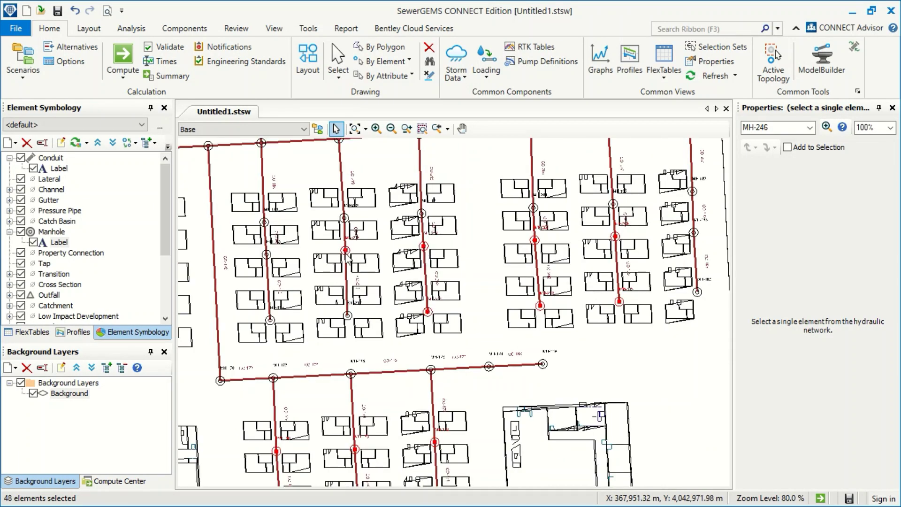
left_click(270, 320, "ctrl")
left_click(267, 255, "ctrl")
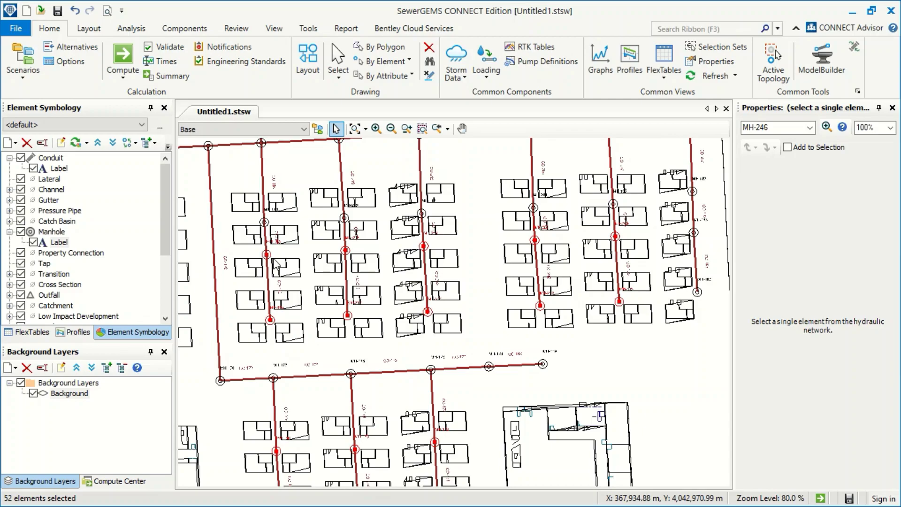
Step: Add the middle and lower manholes of the three middle-row branches directly north of the two-courtyard building
left_click_drag(267, 259, 630, 212)
left_click(521, 279, "ctrl")
left_click(515, 213, "ctrl")
left_click(437, 217, "ctrl")
left_click(359, 221, "ctrl")
left_click(363, 286, "ctrl")
left_click(442, 282, "ctrl")
Step: Continue westward, adding the middle and lower manholes of the fourth middle-row block from the east and starting on the fifth block
left_click_drag(241, 245, 485, 224)
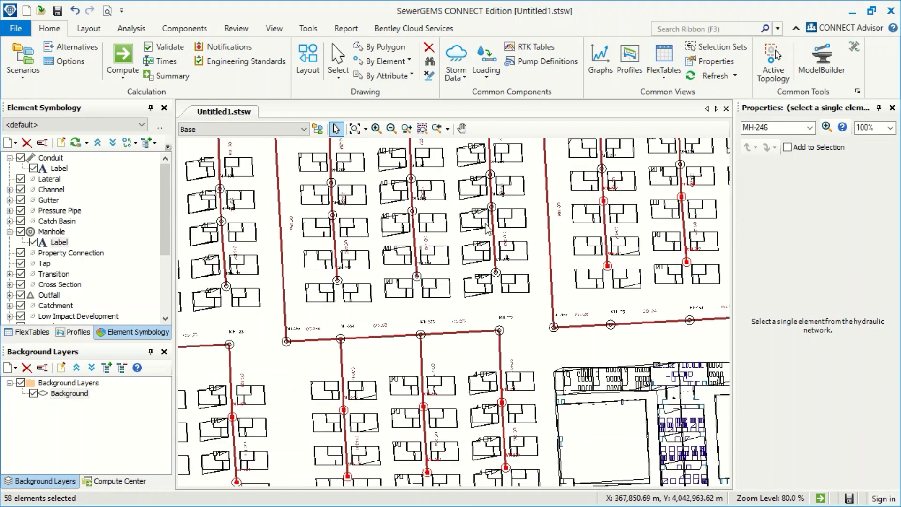
left_click(491, 207, "ctrl")
left_click(413, 211, "ctrl")
left_click(417, 276, "ctrl")
left_click(497, 272, "ctrl")
left_click_drag(223, 229, 527, 210)
left_click(527, 203, "ctrl")
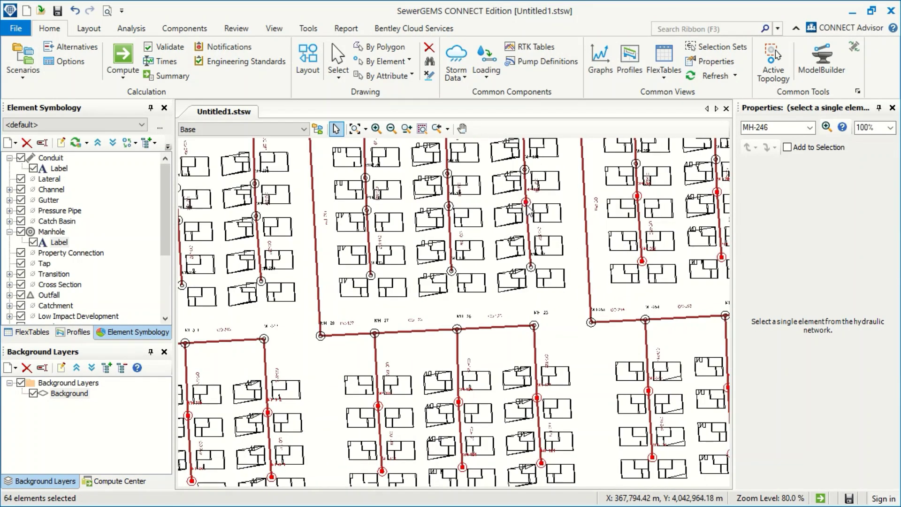
Step: Add the middle and lower manholes of the three branches in the sixth middle-row block from the east
left_click_drag(249, 230, 530, 215)
left_click(538, 202, "ctrl")
left_click(459, 206, "ctrl")
left_click(463, 271, "ctrl")
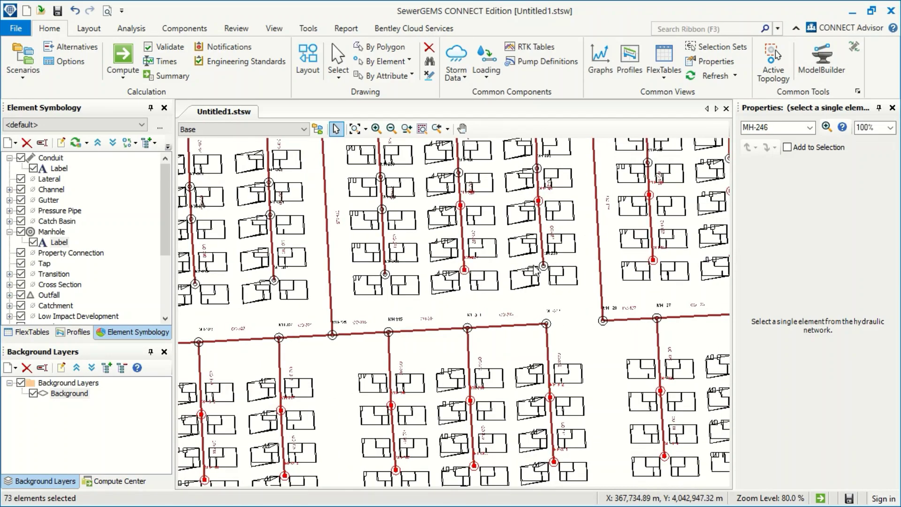
left_click(542, 267, "ctrl")
left_click(384, 275, "ctrl")
left_click(380, 210, "ctrl")
Step: Add the middle and lower manholes of the three branches in the seventh middle-row block from the east
scroll(383, 214, "down", 4)
left_click_drag(486, 236, 637, 224)
scroll(635, 223, "up", 4)
left_click(611, 199, "ctrl")
left_click(531, 204, "ctrl")
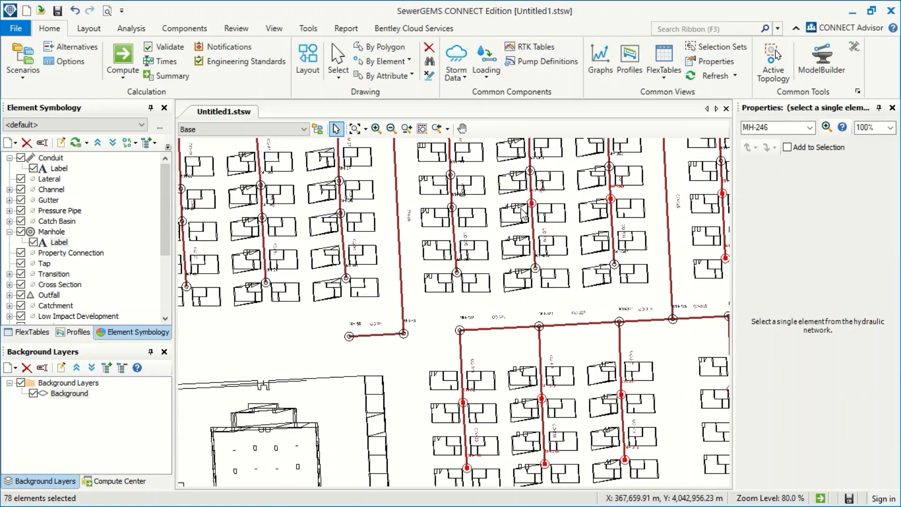
left_click(452, 207, "ctrl")
left_click(457, 272, "ctrl")
left_click(536, 268, "ctrl")
left_click(614, 264, "ctrl")
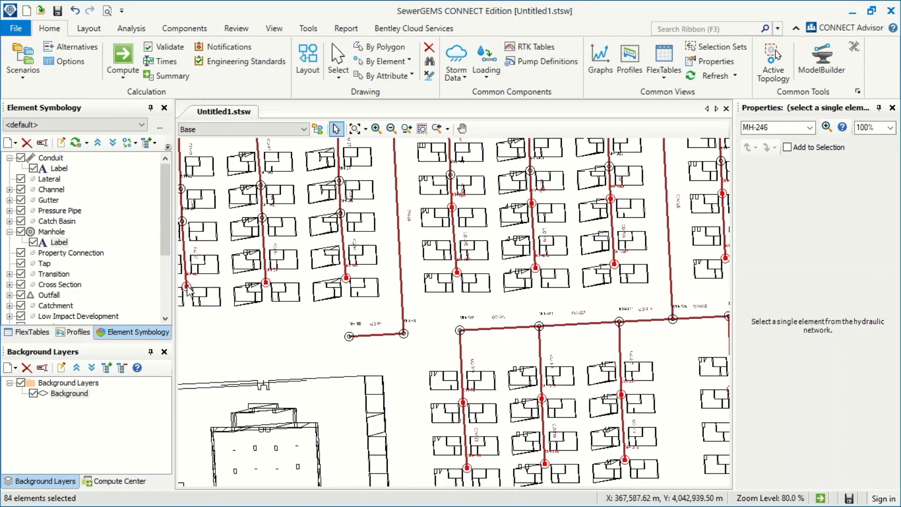
Step: Complete the middle-row block north of the western public building and add the lower manholes of two branches in the block west of it
left_click_drag(185, 227, 401, 217)
left_click(399, 210, "ctrl")
left_click(479, 207, "ctrl")
left_click(557, 202, "ctrl")
left_click(292, 282, "ctrl")
left_click(213, 285, "ctrl")
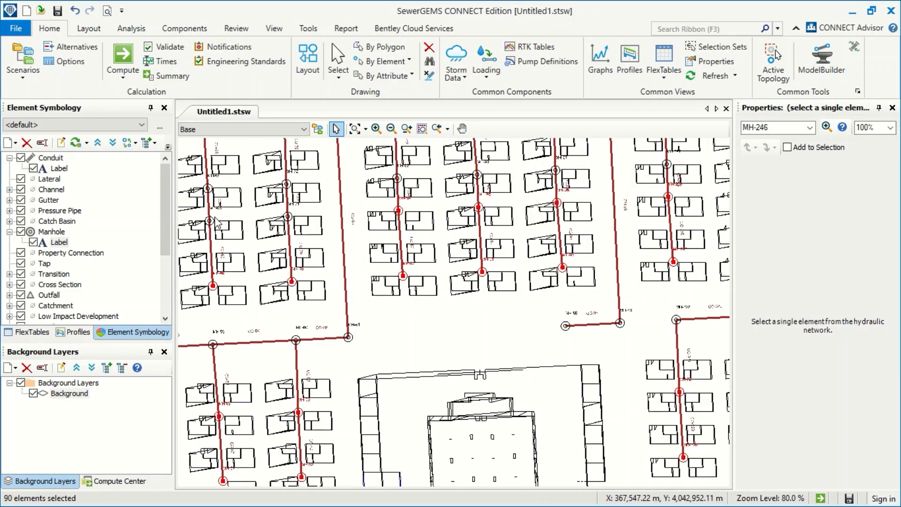
Step: Add the remaining middle and lower manholes of the second middle-row block from the west
left_click(210, 221, "ctrl")
left_click(288, 216, "ctrl")
left_click_drag(249, 254, 488, 233)
left_click(373, 268, "ctrl")
left_click(369, 203, "ctrl")
Step: Add the middle and lower manholes of the three branches in the westernmost middle-row block
left_click(528, 250, "ctrl")
mouse_move(209, 274)
left_mouse_down()
mouse_move(556, 246)
mouse_move(362, 231)
left_mouse_up()
left_click(524, 185, "ctrl")
left_click(446, 189, "ctrl")
left_click(449, 254, "ctrl")
Step: Create a selection set named "4 houses" from the selected middle- and lower-row manholes
scroll(450, 253, "down", 9)
right_click(623, 192)
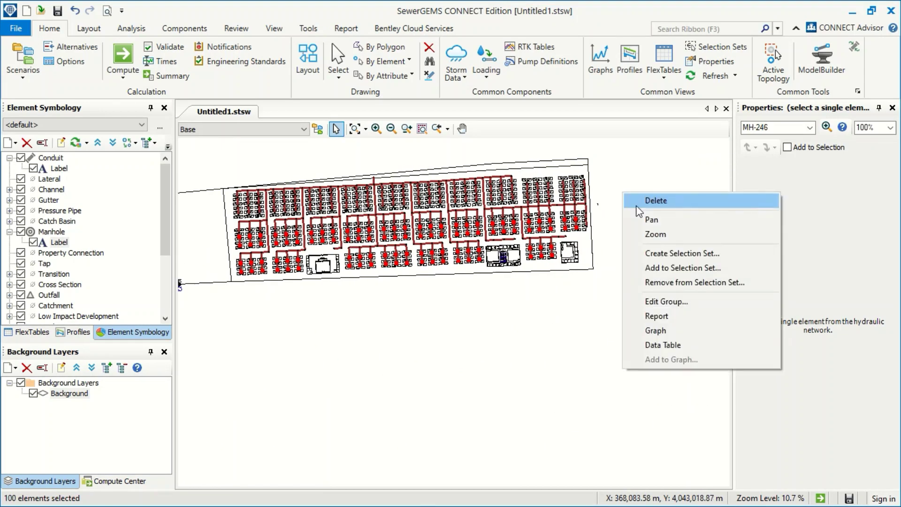
left_click(682, 253)
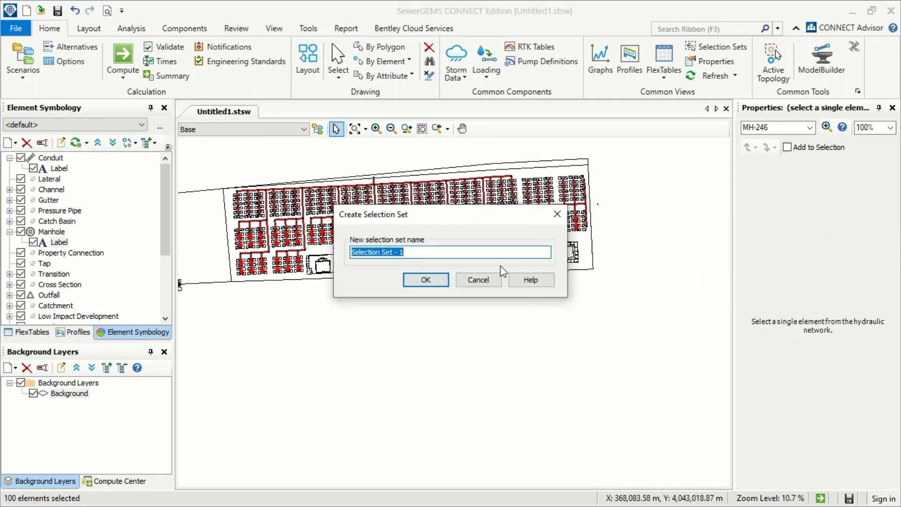
type("3")
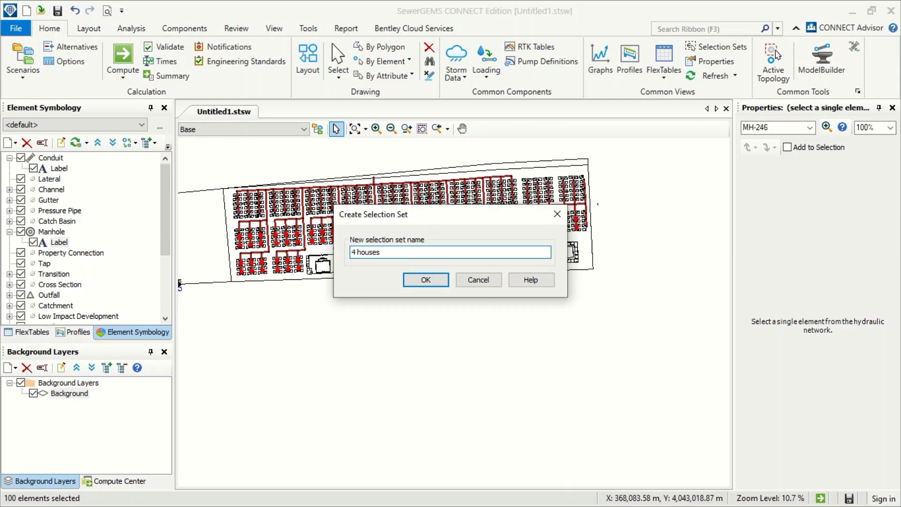
left_click(426, 279)
Step: Select the three manholes on each of the middle and western branches in the easternmost top-row block
scroll(588, 244, "up", 4)
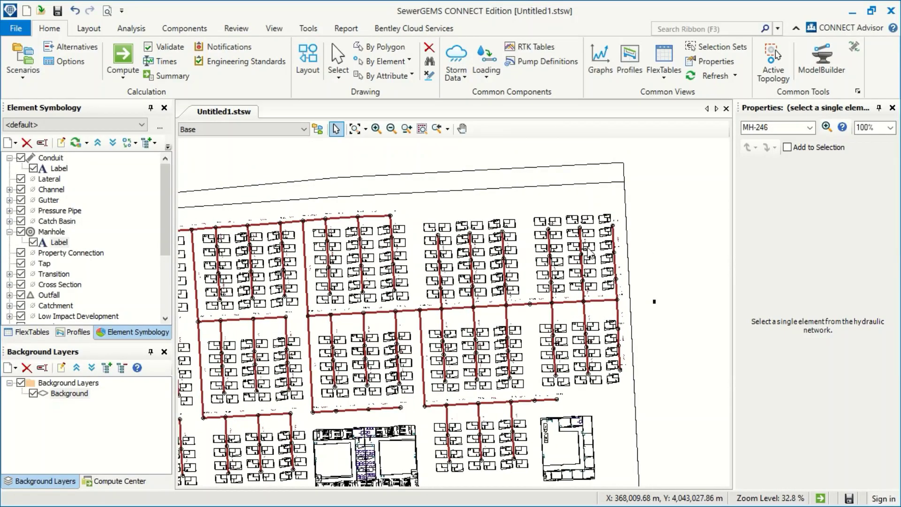
scroll(589, 253, "up", 6)
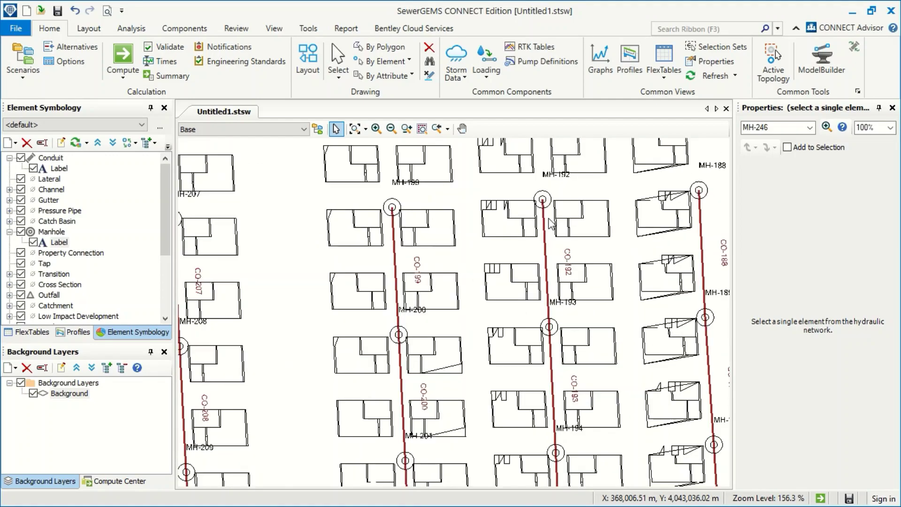
left_click(543, 200)
scroll(535, 286, "down", 2)
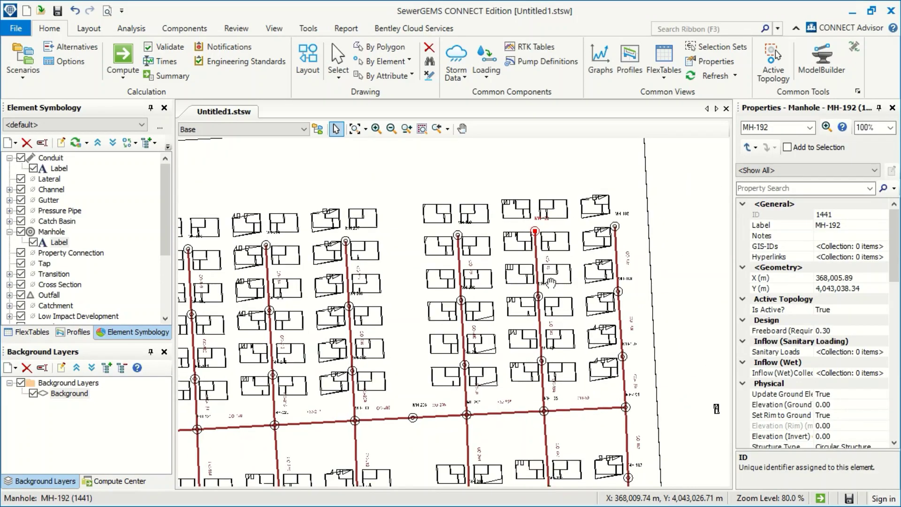
left_click(534, 273, "ctrl")
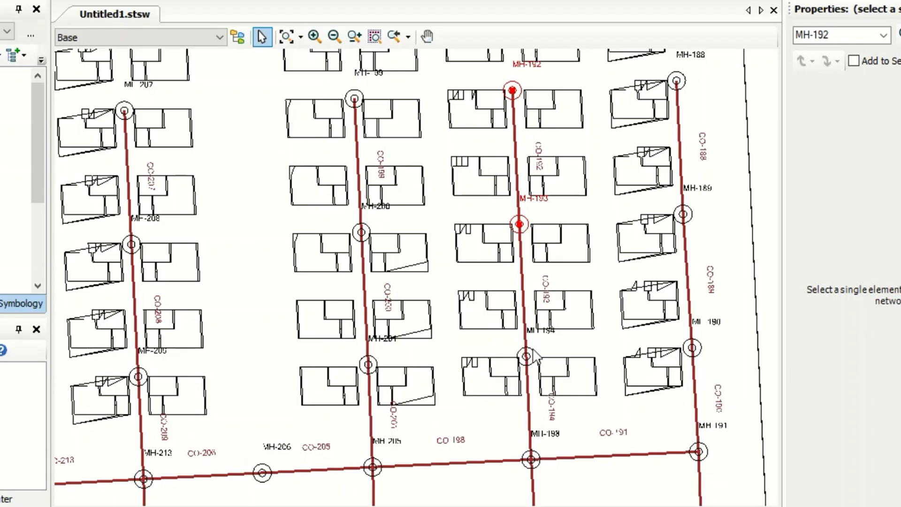
left_click(538, 373, "ctrl")
left_click(417, 379, "ctrl")
left_click(412, 279, "ctrl")
left_click(407, 177, "ctrl")
Step: Add the three manholes of each branch in the second top-row block from the east to the selection
left_click_drag(235, 225, 629, 185)
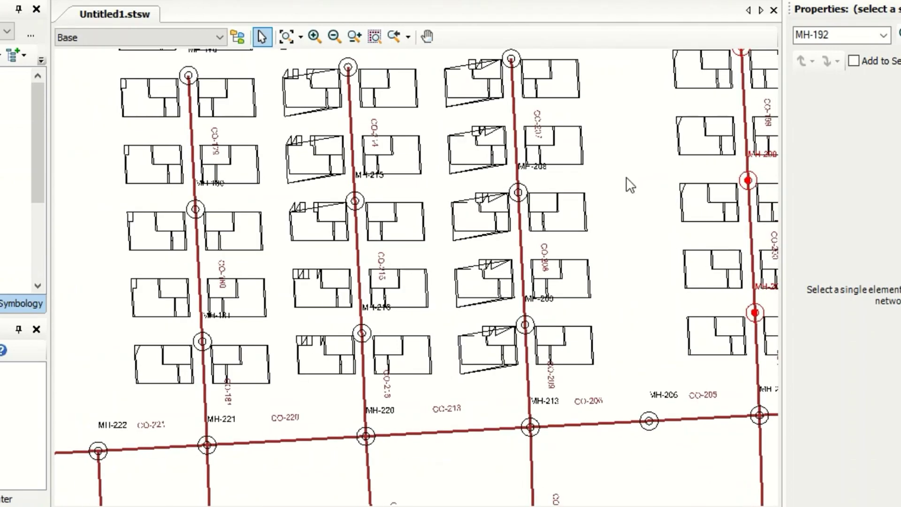
left_click(525, 324, "ctrl")
left_click(518, 193, "ctrl")
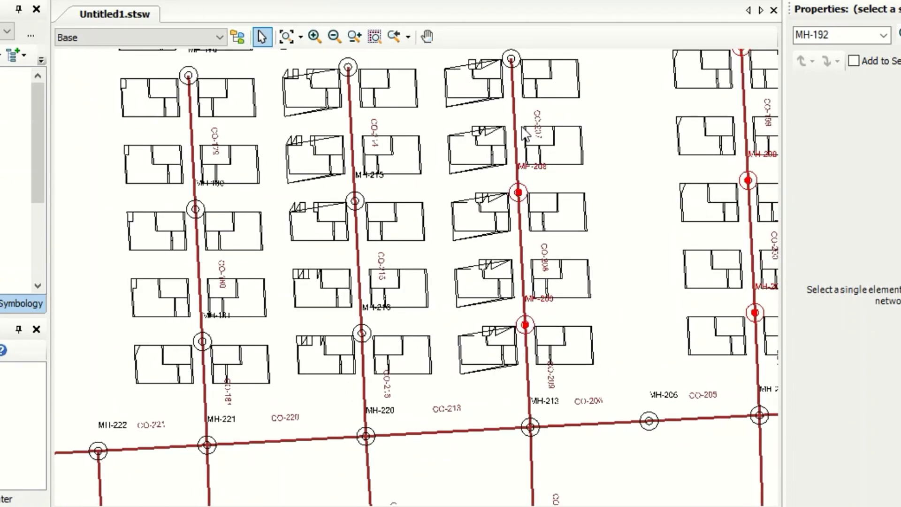
left_click(510, 58, "ctrl")
scroll(505, 151, "down", 2)
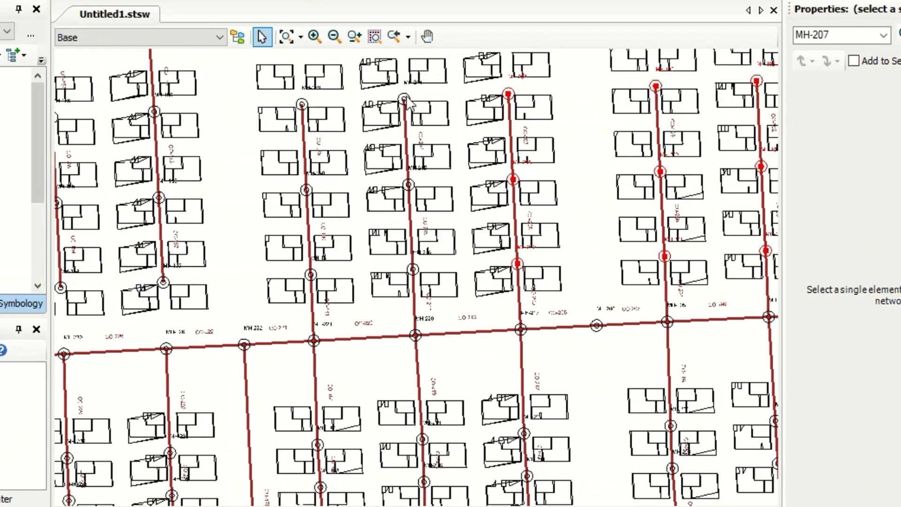
left_click(404, 99, "ctrl")
left_click(409, 184, "ctrl")
left_click(413, 269, "ctrl")
left_click(310, 275, "ctrl")
left_click(307, 190, "ctrl")
left_click(301, 104, "ctrl")
Step: Add the manholes along the three branches of the third top-row block from the east
left_click(154, 112, "ctrl")
left_click(159, 198, "ctrl")
left_click(163, 282, "ctrl")
left_click_drag(132, 252, 517, 223)
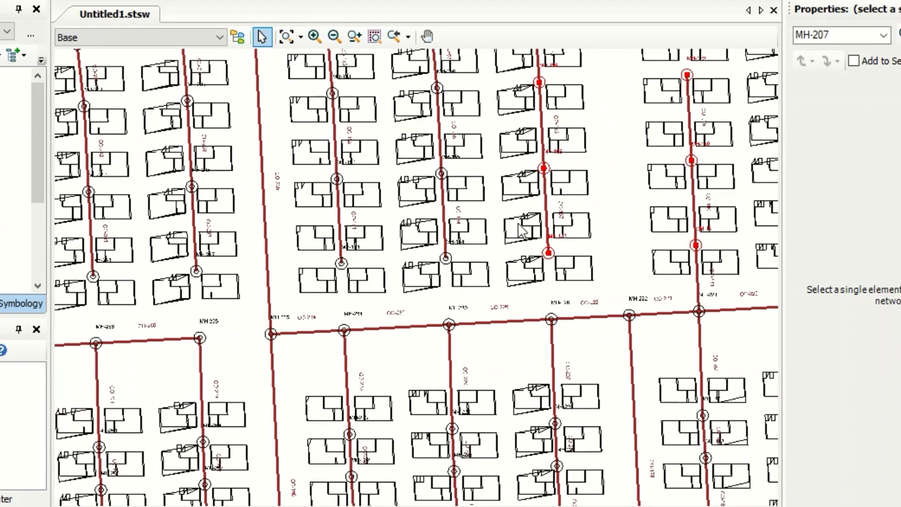
left_click_drag(464, 136, 488, 253)
left_click(460, 204, "ctrl")
left_click(364, 379, "ctrl")
left_click(360, 295, "ctrl")
left_click(356, 210, "ctrl")
Step: Add the manholes along the three branches of the fourth top-row block from the east
left_click_drag(323, 271, 567, 204)
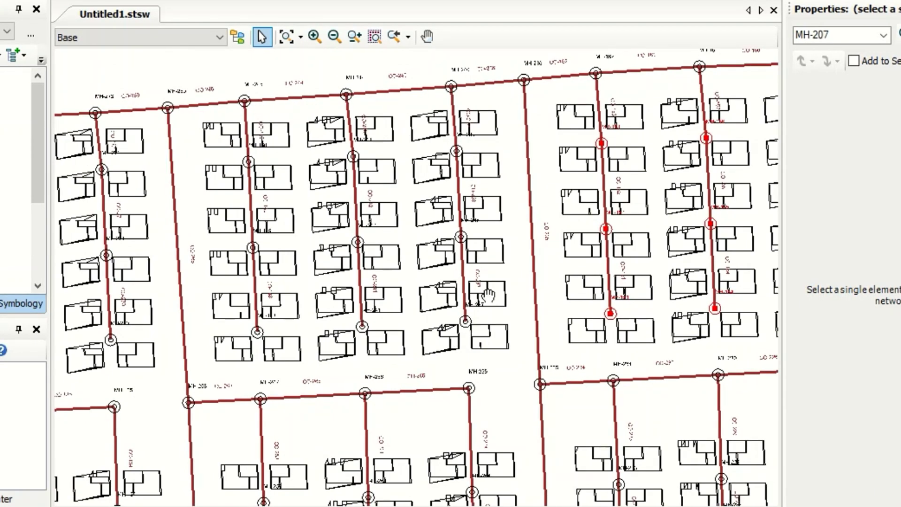
left_click_drag(486, 294, 639, 283)
left_click(616, 310, "ctrl")
left_click(612, 225, "ctrl")
left_click(607, 139, "ctrl")
left_click(504, 144, "ctrl")
left_click(509, 230, "ctrl")
left_click(513, 315, "ctrl")
left_click(408, 320, "ctrl")
left_click(404, 236, "ctrl")
left_click(399, 149, "ctrl")
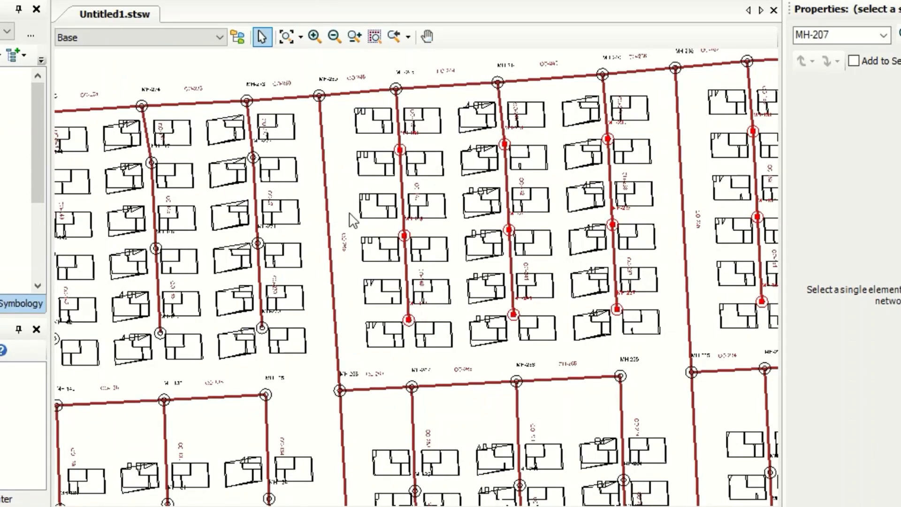
Step: Add the manholes along the three branches of the fifth top-row block from the east
left_click(413, 300, "ctrl")
left_click(307, 306, "ctrl")
left_click(302, 221, "ctrl")
left_click(297, 136, "ctrl")
left_click(404, 130, "ctrl")
left_click(409, 215, "ctrl")
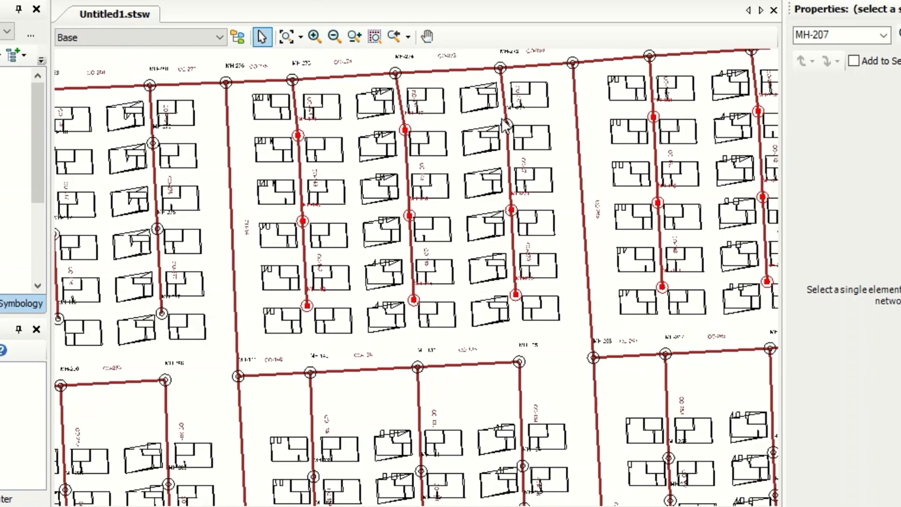
left_click(506, 124, "ctrl")
Step: Add the branch manholes of the sixth top-row block from the east, excluding the header line manholes
left_click_drag(350, 211, 788, 170)
left_click(599, 271, "ctrl")
left_click(594, 187, "ctrl")
left_click(590, 101, "ctrl")
left_click(486, 107, "ctrl")
left_click(490, 192, "ctrl")
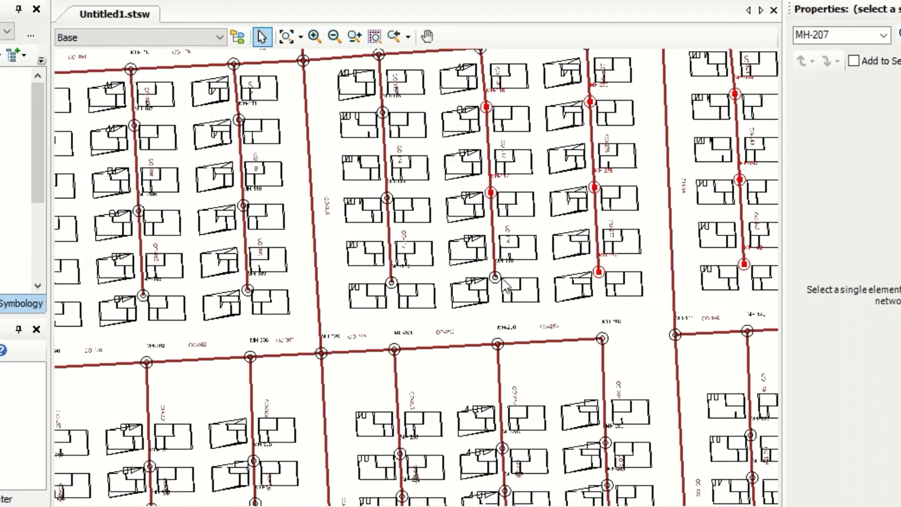
left_click(495, 277, "ctrl")
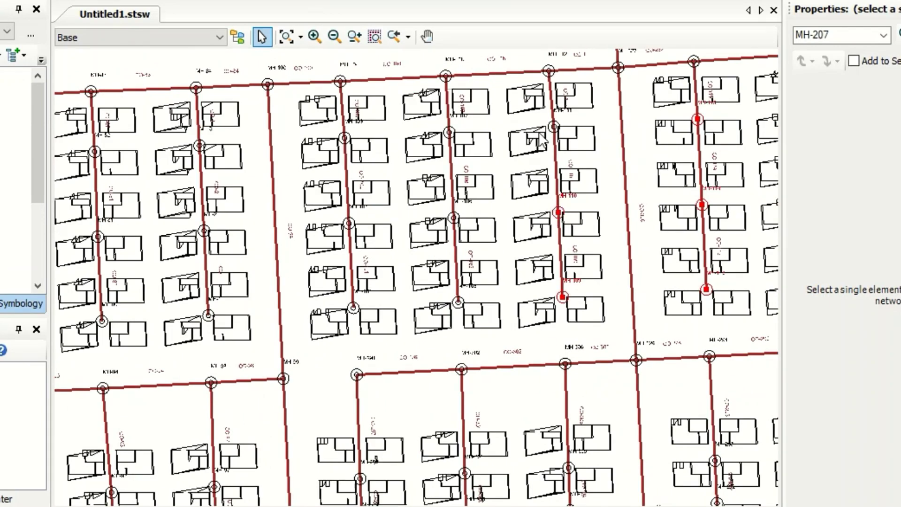
Step: Add the manholes of the middle and western branches in the seventh top-row block from the east
left_click(449, 132, "ctrl")
left_click(453, 218, "ctrl")
left_click(458, 303, "ctrl")
left_click(353, 307, "ctrl")
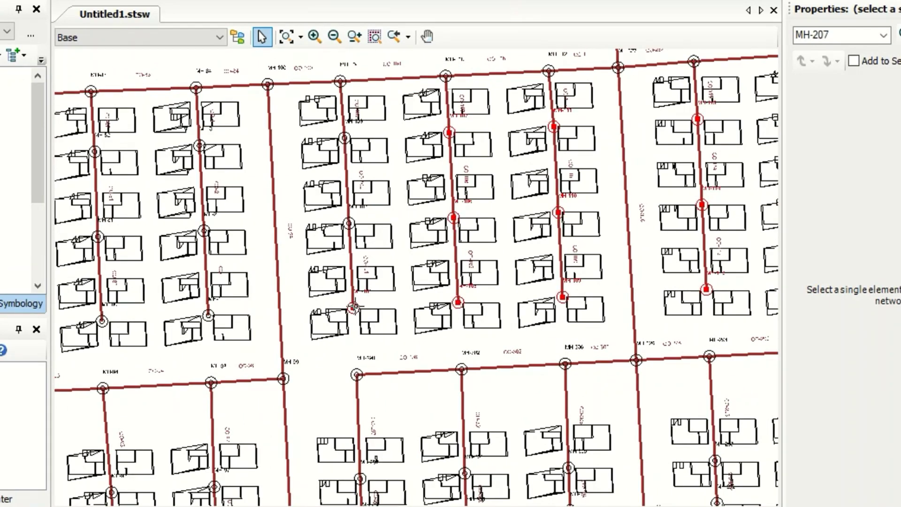
left_click(349, 223, "ctrl")
left_click(344, 138, "ctrl")
Step: Add the manholes along the three branches of the eighth top-row block from the east
left_click_drag(202, 215, 489, 203)
left_click(496, 302, "ctrl")
left_click(385, 223, "ctrl")
left_click(388, 309, "ctrl")
left_click(286, 313, "ctrl")
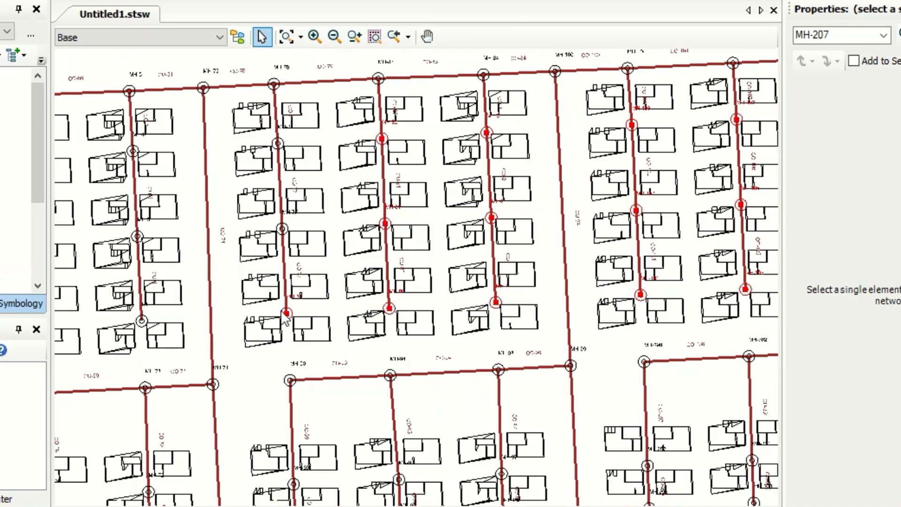
left_click(282, 228, "ctrl")
left_click(277, 144, "ctrl")
Step: Add the three manholes of each branch in the two westernmost top-row blocks
left_click_drag(305, 247, 727, 222)
left_click(555, 126, "ctrl")
left_click(449, 132, "ctrl")
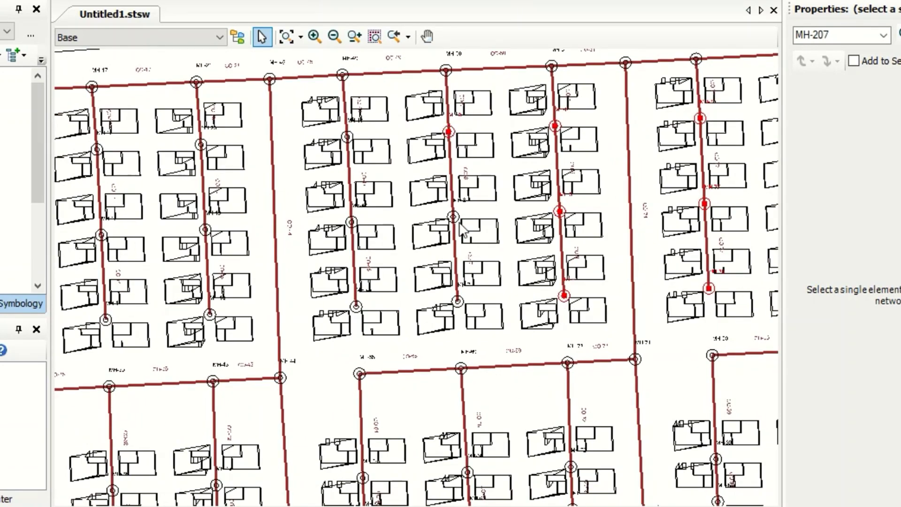
left_click(454, 217, "ctrl")
left_click(457, 301, "ctrl")
left_click(356, 306, "ctrl")
left_click(351, 222, "ctrl")
left_click(347, 137, "ctrl")
left_click_drag(300, 238, 653, 218)
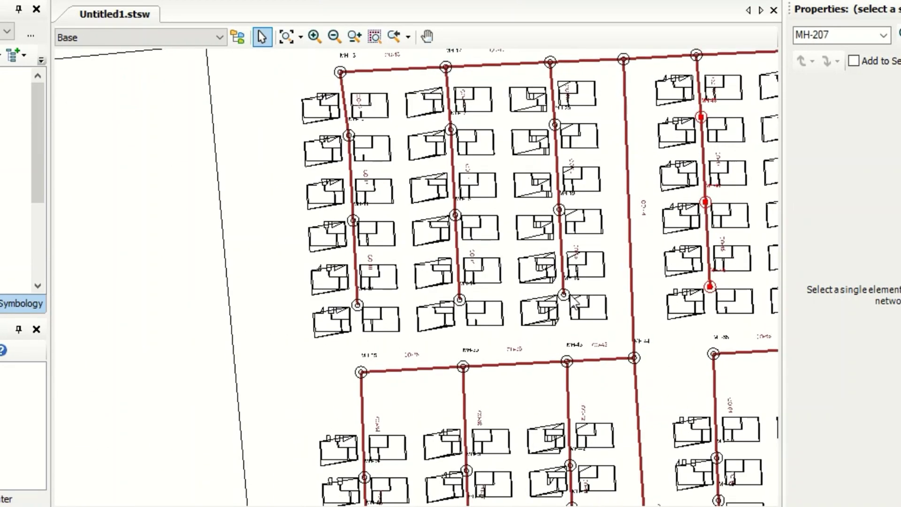
left_click(570, 294)
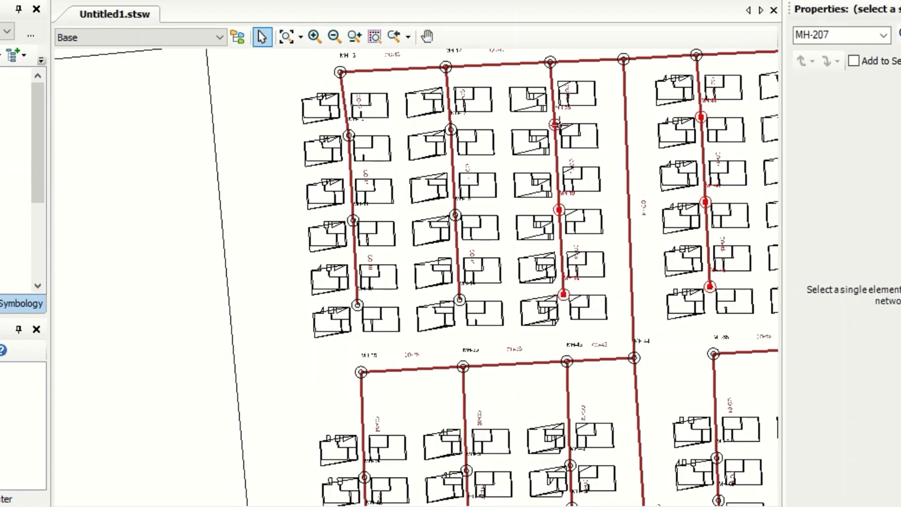
Step: Check the selected top-row manholes across the network and add them to the existing "4 houses" selection set
scroll(347, 151, "down", 5)
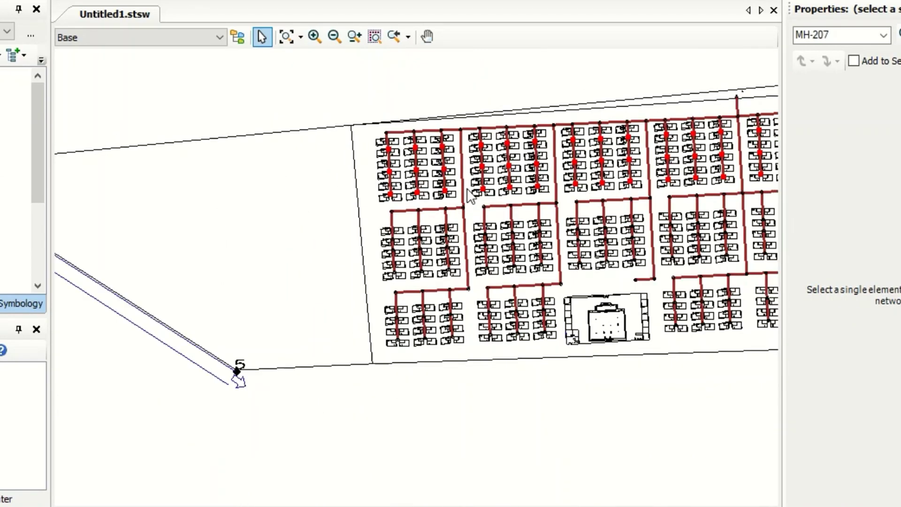
left_click_drag(469, 199, 314, 206)
scroll(602, 173, "up", 3)
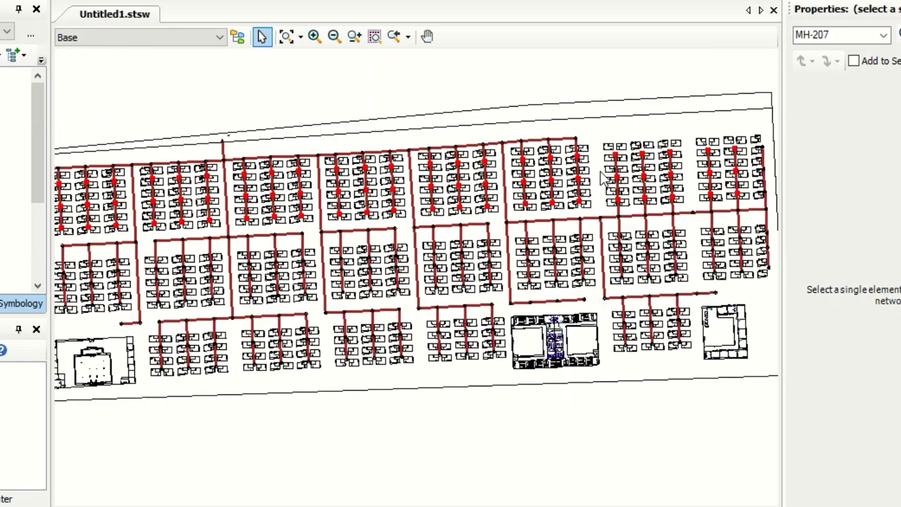
scroll(602, 171, "down", 1)
scroll(345, 237, "down", 1)
left_click_drag(359, 233, 522, 209)
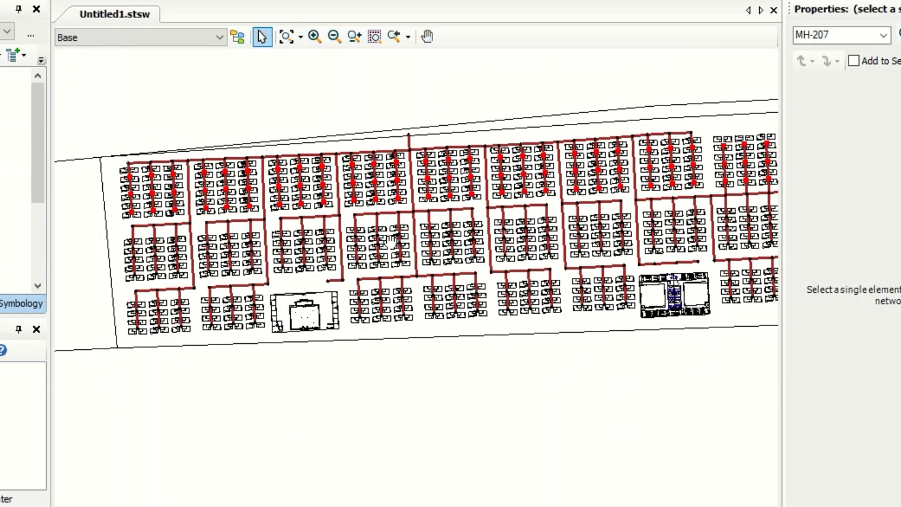
left_click_drag(390, 242, 203, 241)
right_click(680, 133)
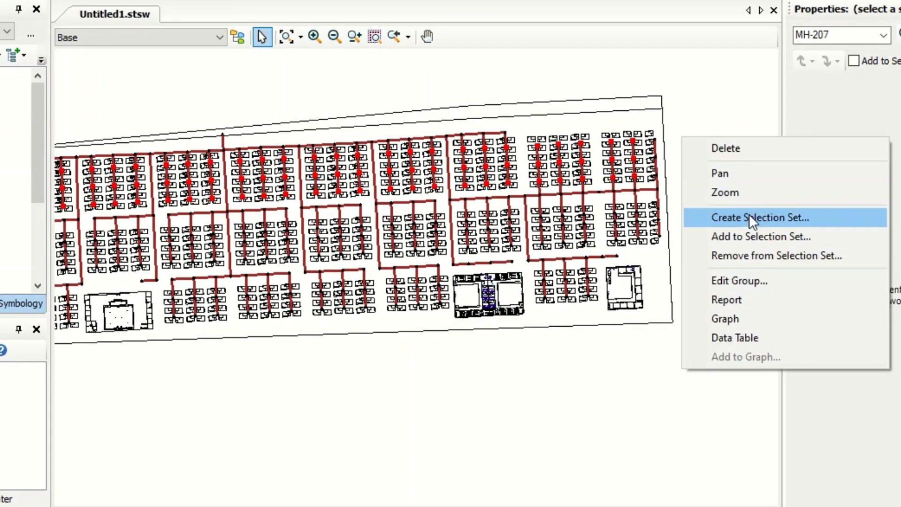
left_click(753, 238)
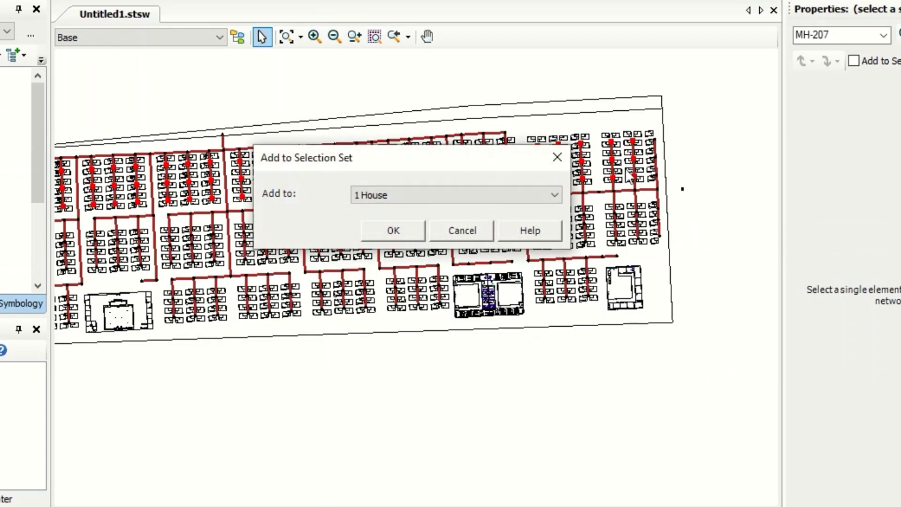
left_click(421, 195)
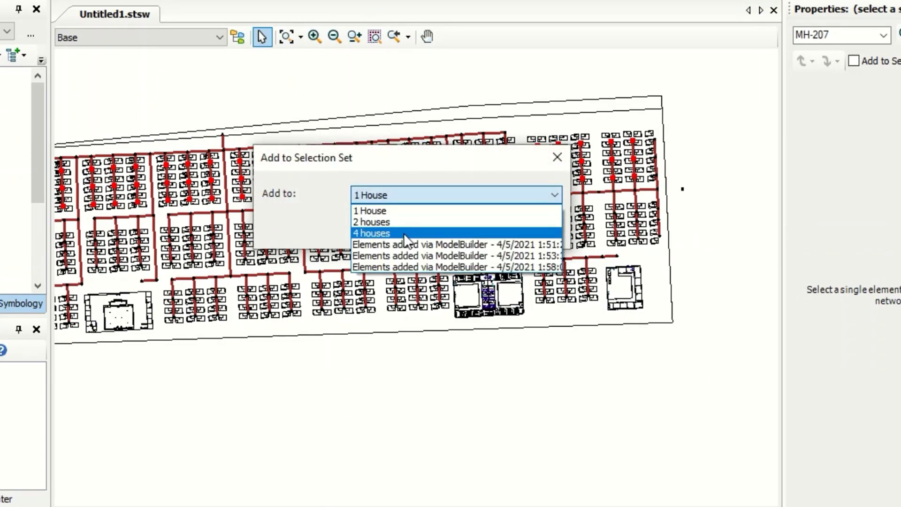
left_click(404, 233)
left_click(401, 235)
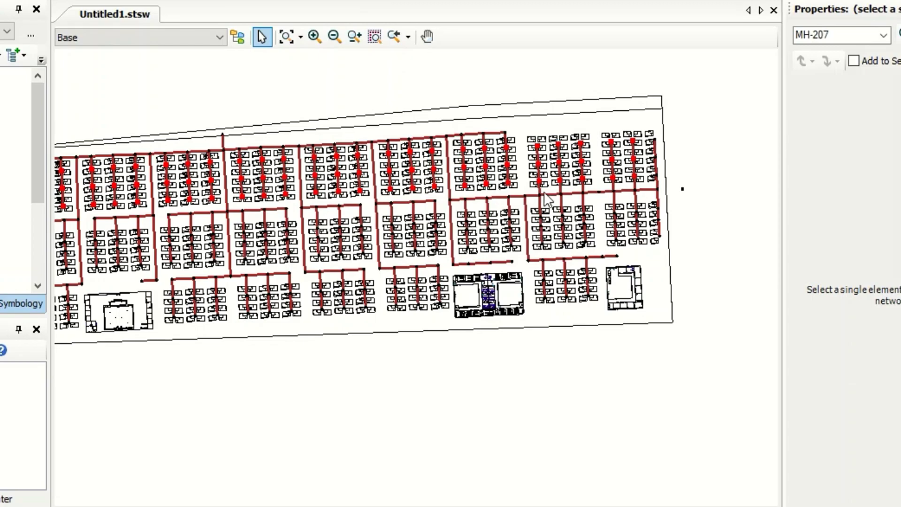
Step: Create a selection set named "Mosque" from the end manhole MH-85 north of the western public building
scroll(545, 198, "down", 2)
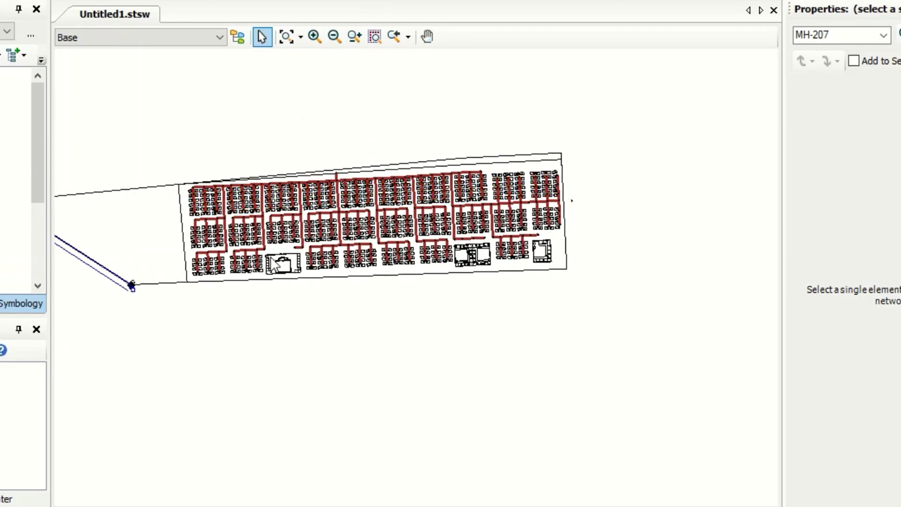
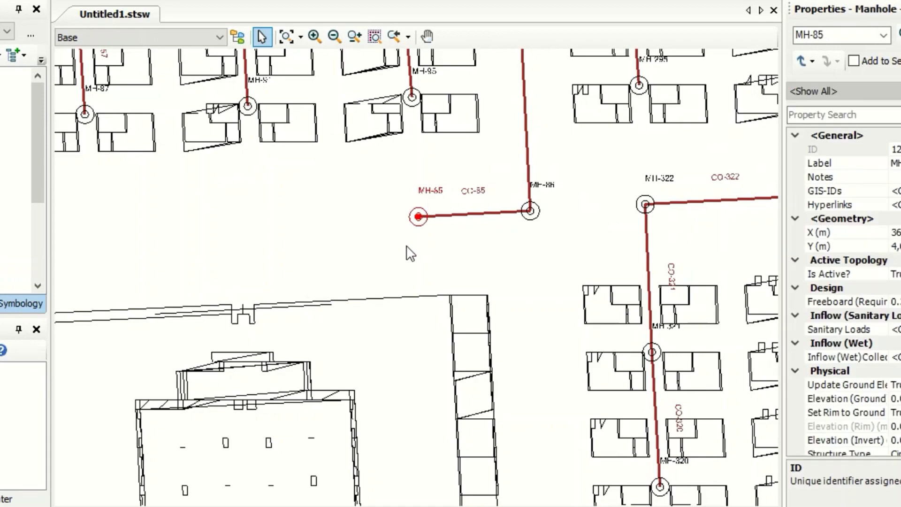
right_click(419, 220)
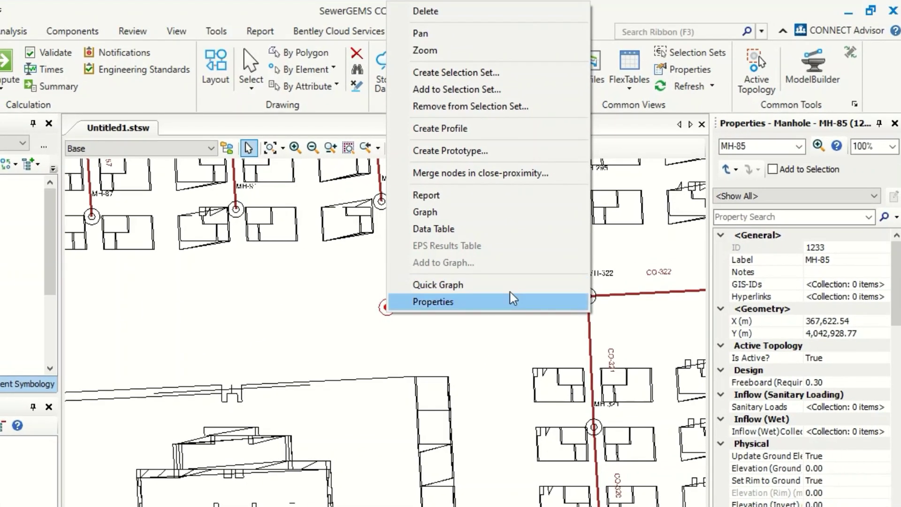
left_click(482, 73)
type("Mosque")
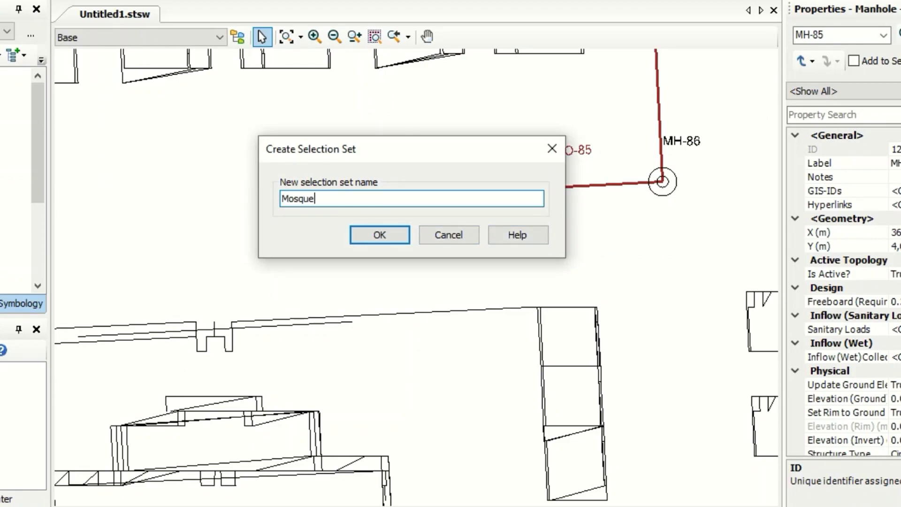
left_click(356, 234)
Step: Create a selection set named "school" from manholes MH-163 and MH-165 north of the eastern double-courtyard building
scroll(397, 266, "down", 6)
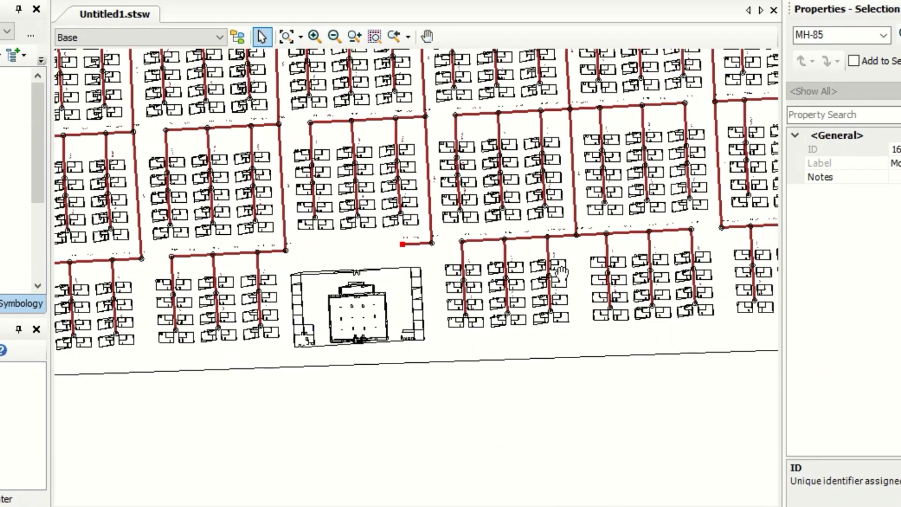
left_click_drag(566, 267, 404, 282)
left_click(403, 282)
scroll(403, 282, "up", 5)
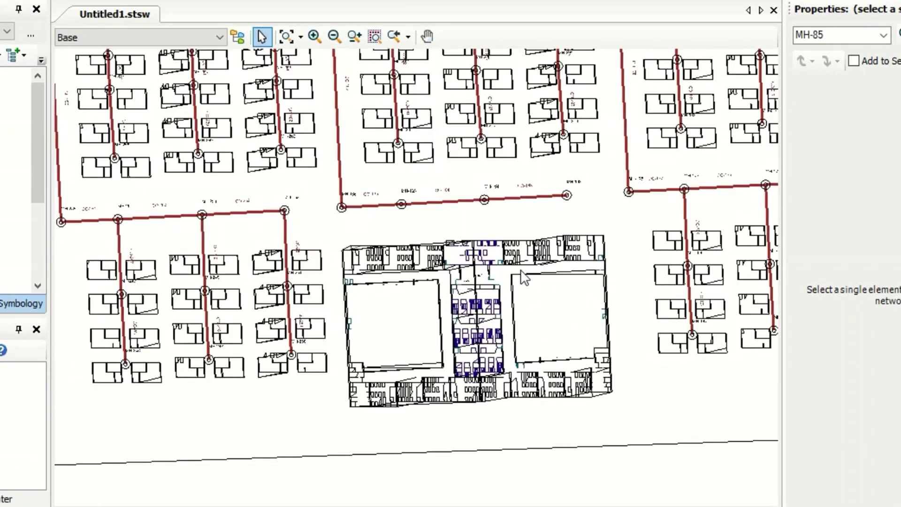
left_click_drag(732, 245, 626, 252)
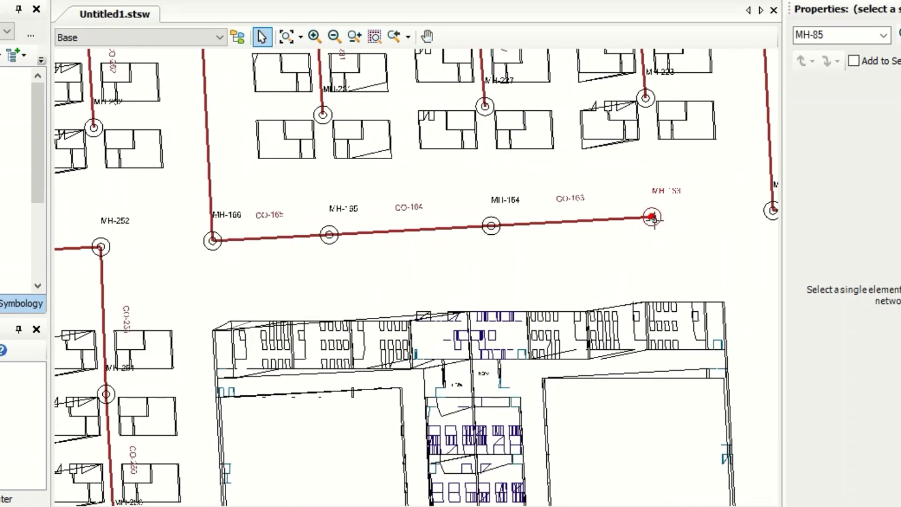
left_click(654, 218)
left_click(329, 236, "ctrl")
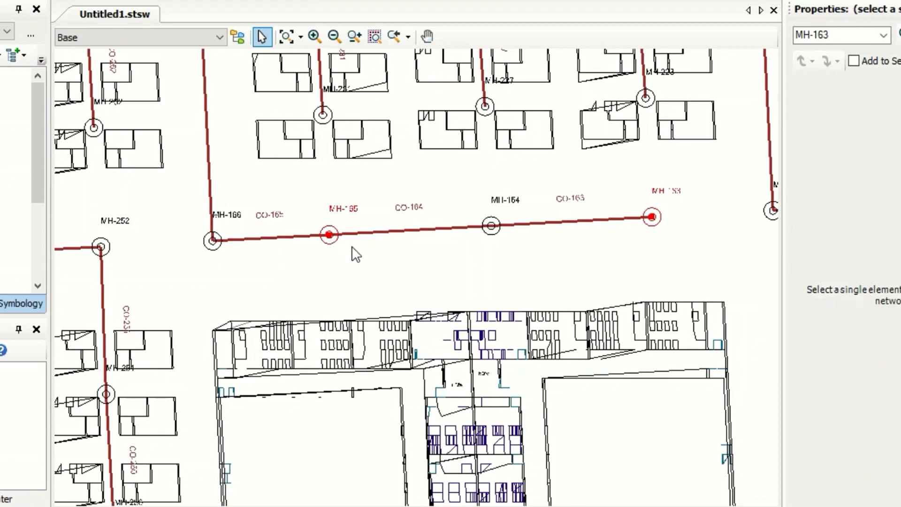
right_click(328, 239)
left_click(416, 324)
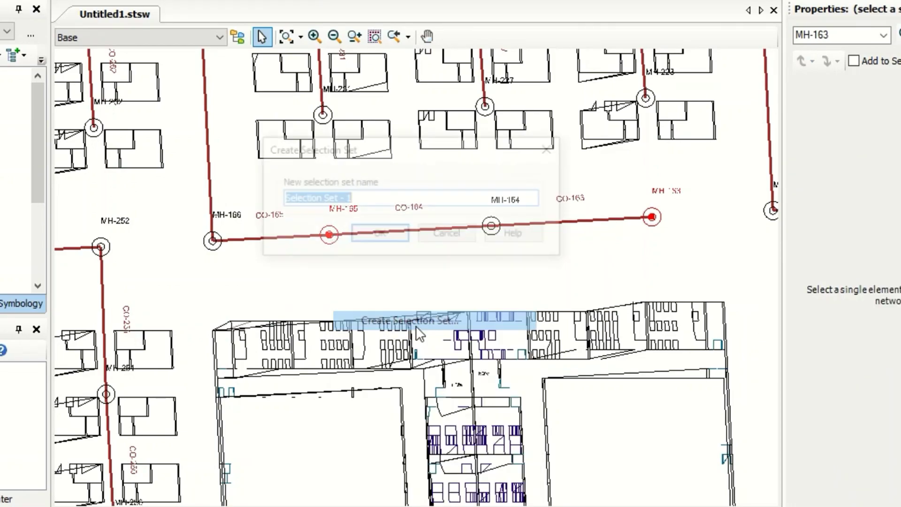
type("school")
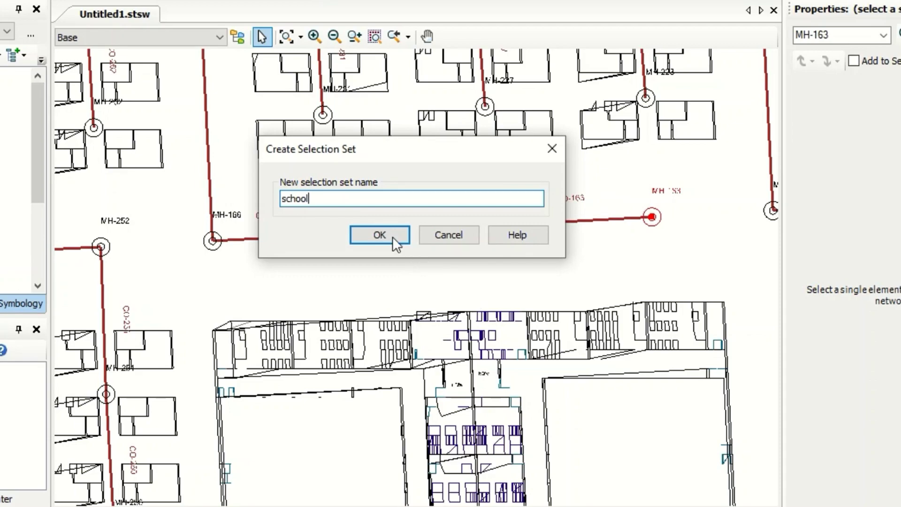
left_click(393, 238)
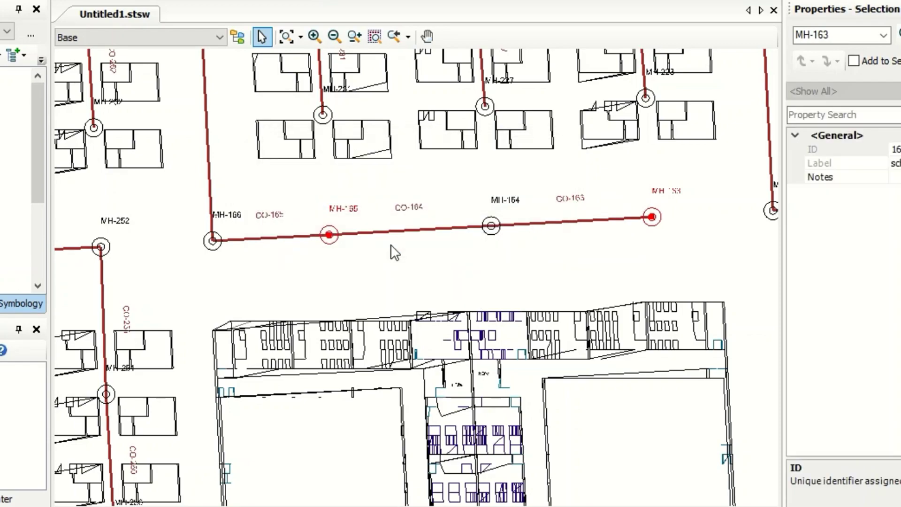
Step: Create a selection set named "health center" from the end manhole MH-169 north of the easternmost public building
scroll(392, 248, "down", 4)
scroll(380, 240, "up", 5)
scroll(464, 212, "up", 2)
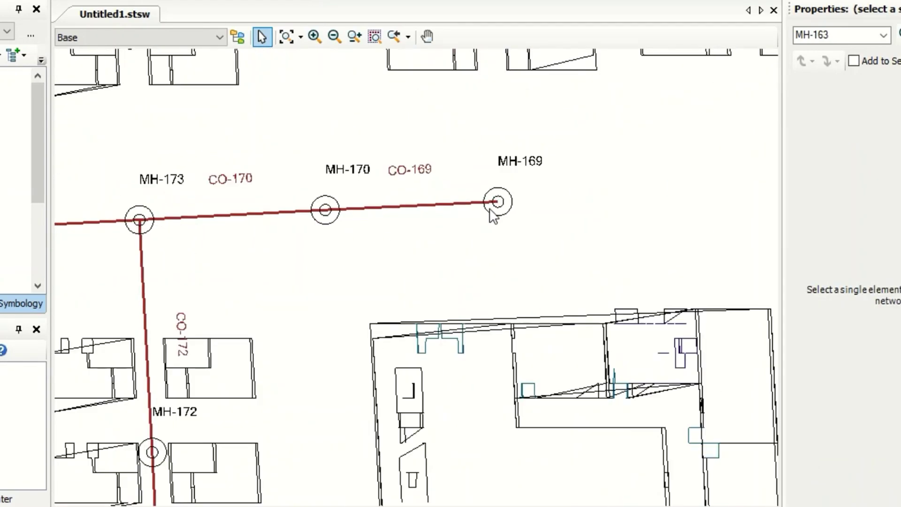
left_click(496, 202)
right_click(509, 207)
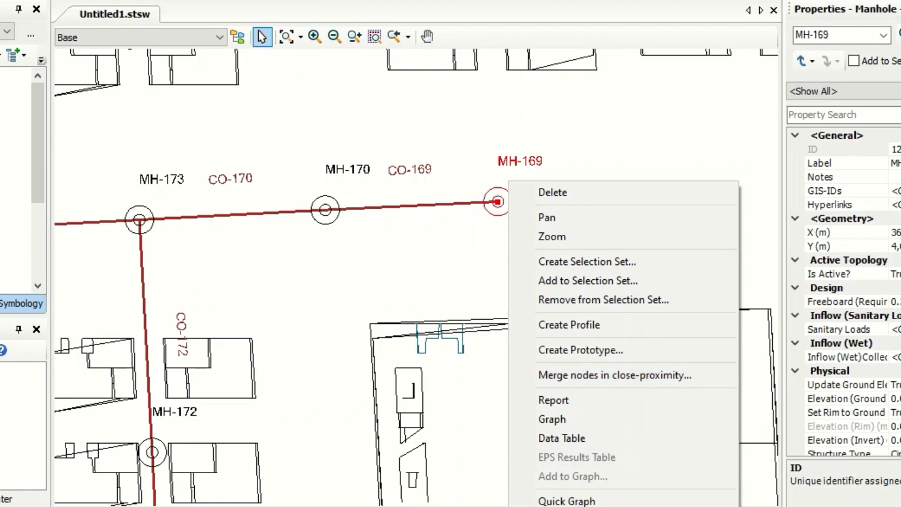
left_click(603, 261)
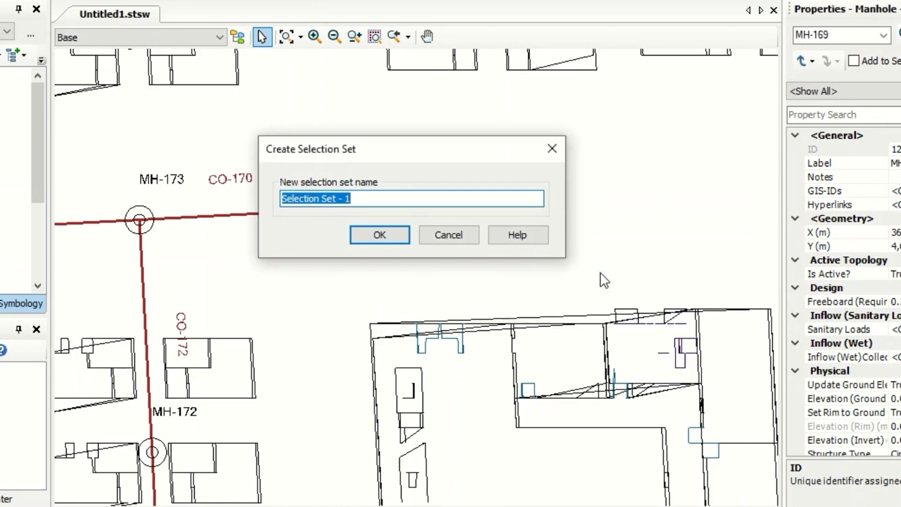
type("health center")
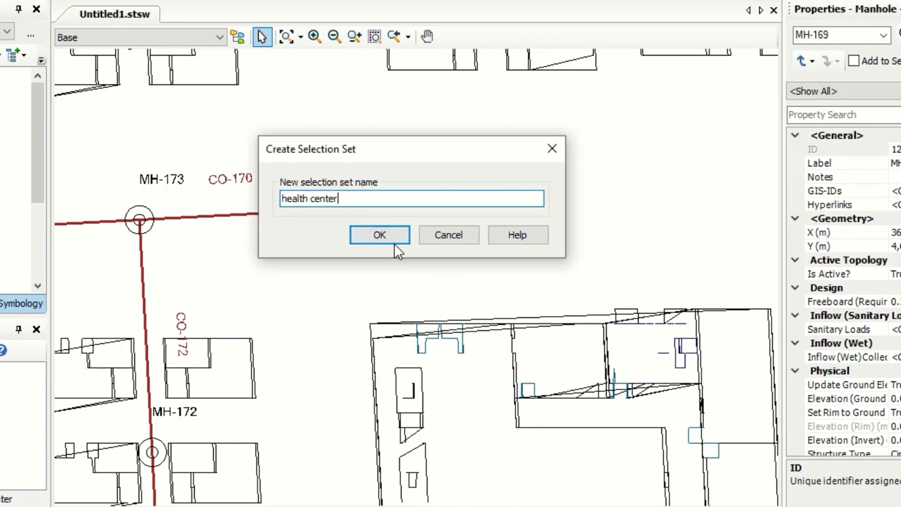
left_click(380, 235)
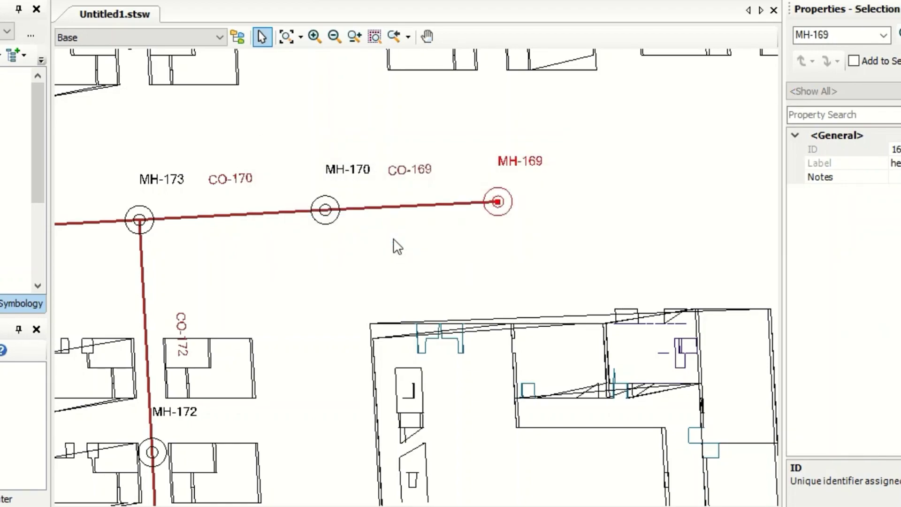
Step: Open the Sanitary Load Control Center for the network, agreeing to continue without undo support
scroll(394, 244, "down", 6)
left_click_drag(306, 318, 525, 305)
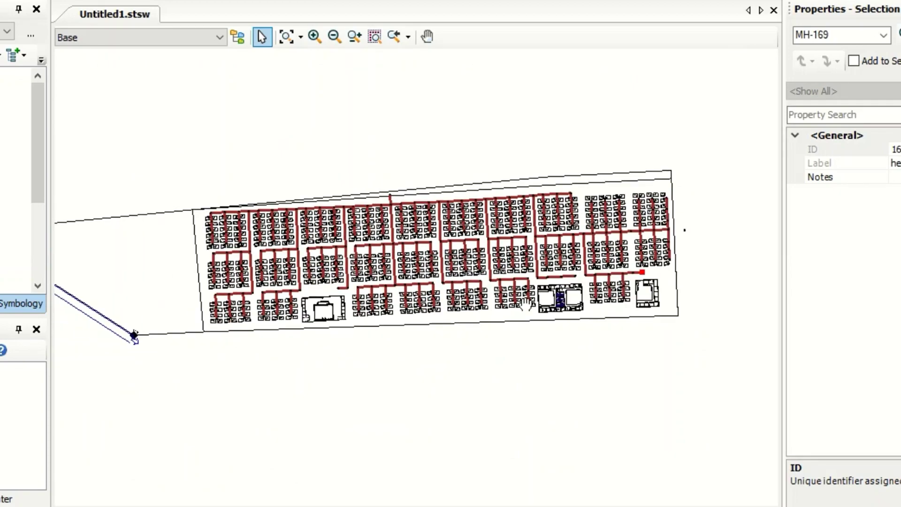
left_click(465, 292)
left_click_drag(516, 231, 474, 218)
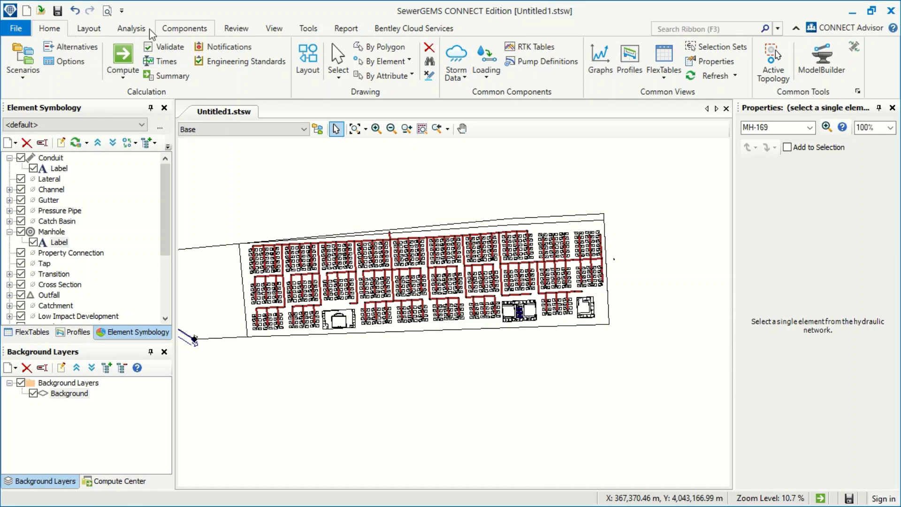
left_click(180, 29)
left_click(48, 65)
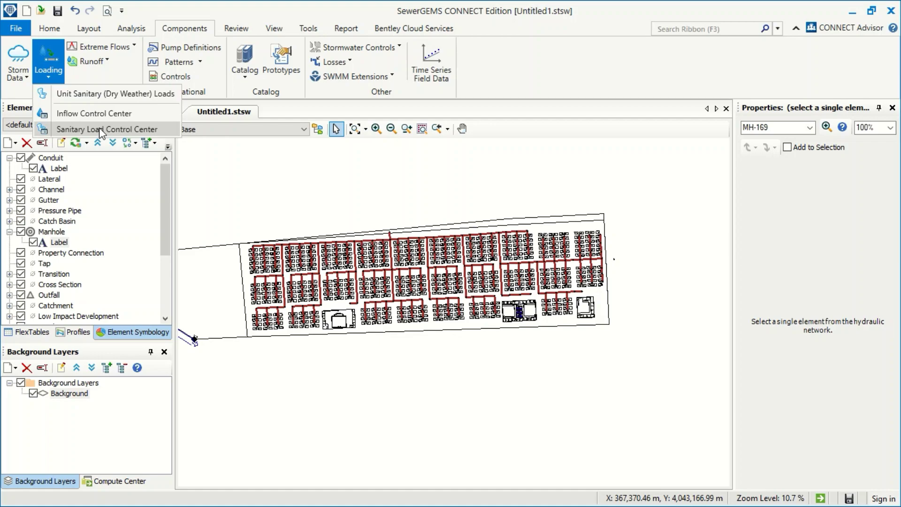
left_click(101, 131)
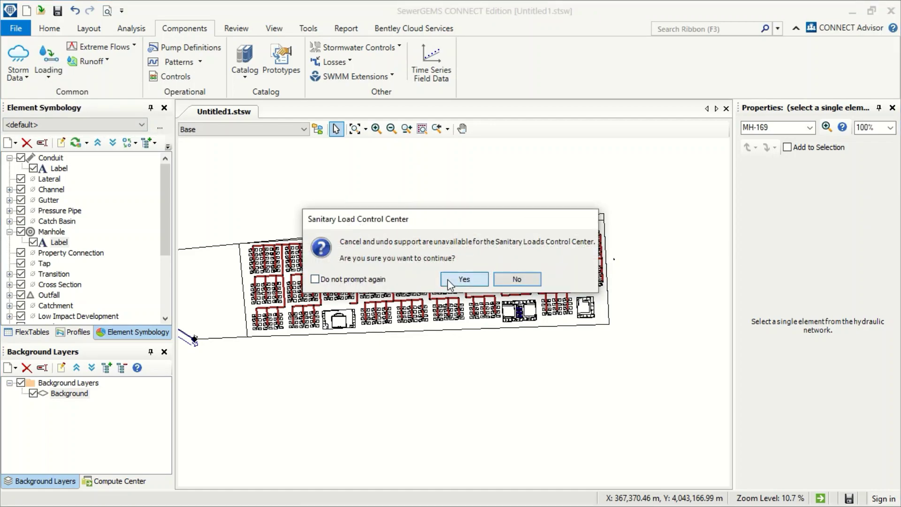
left_click(469, 279)
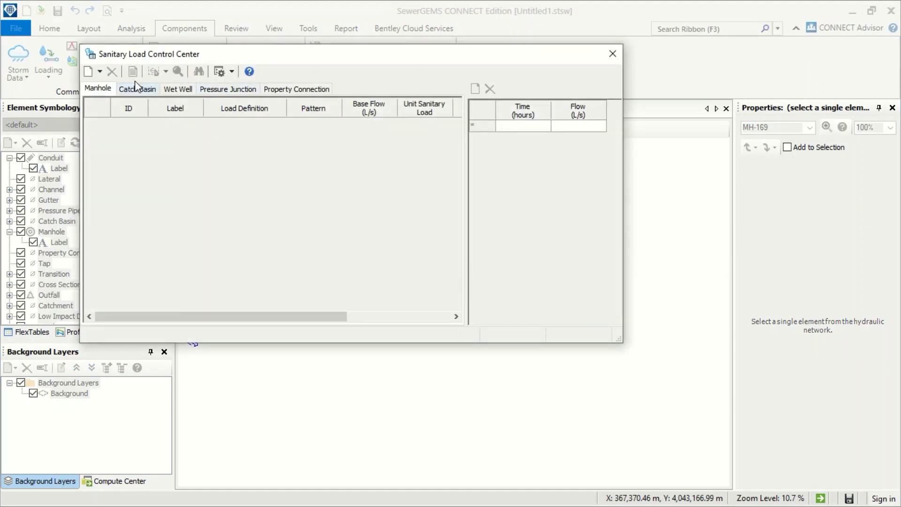
Step: Start adding sanitary loads to manholes and choose the "1 House" selection set as the target elements
left_click(100, 72)
left_click(142, 88)
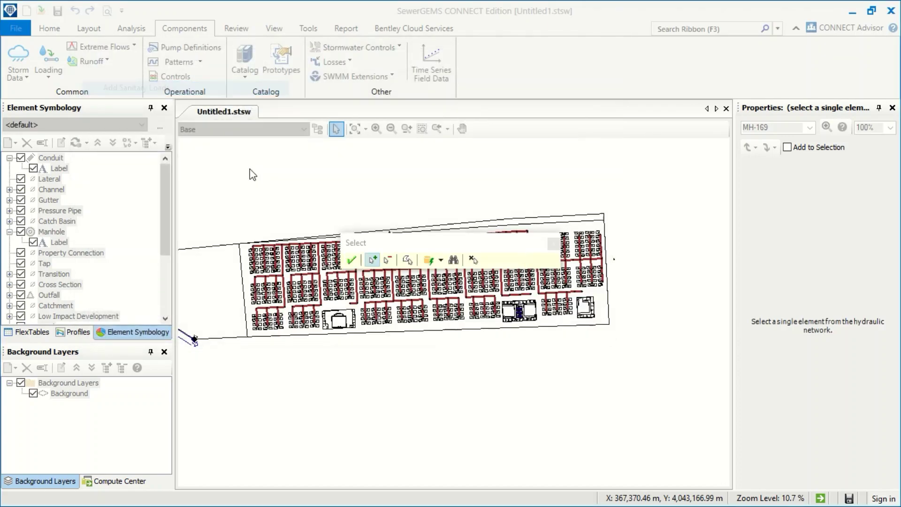
left_click_drag(436, 246, 564, 193)
scroll(470, 298, "up", 3)
scroll(470, 298, "down", 2)
scroll(468, 297, "down", 1)
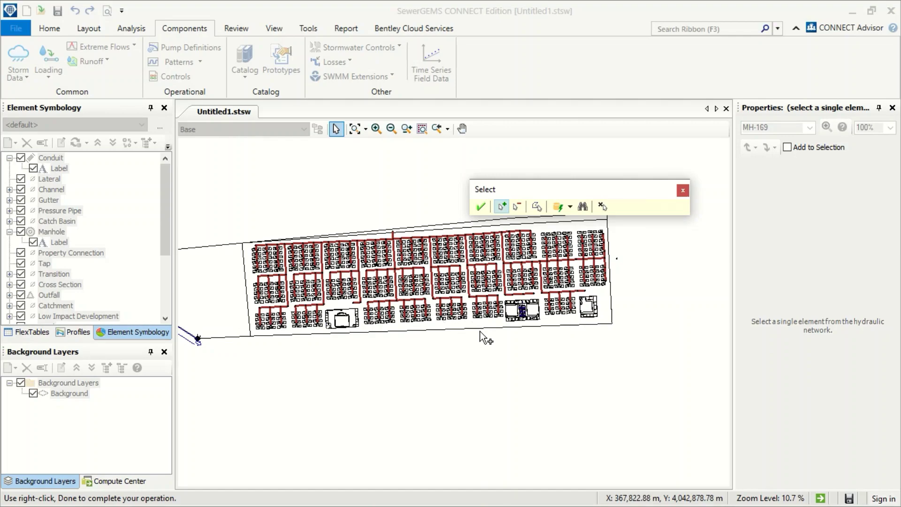
scroll(339, 324, "up", 6)
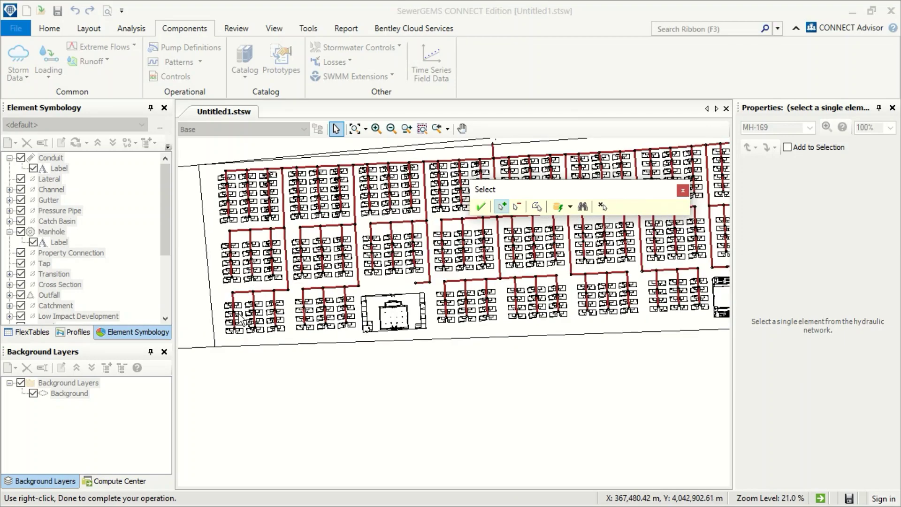
scroll(326, 310, "down", 2)
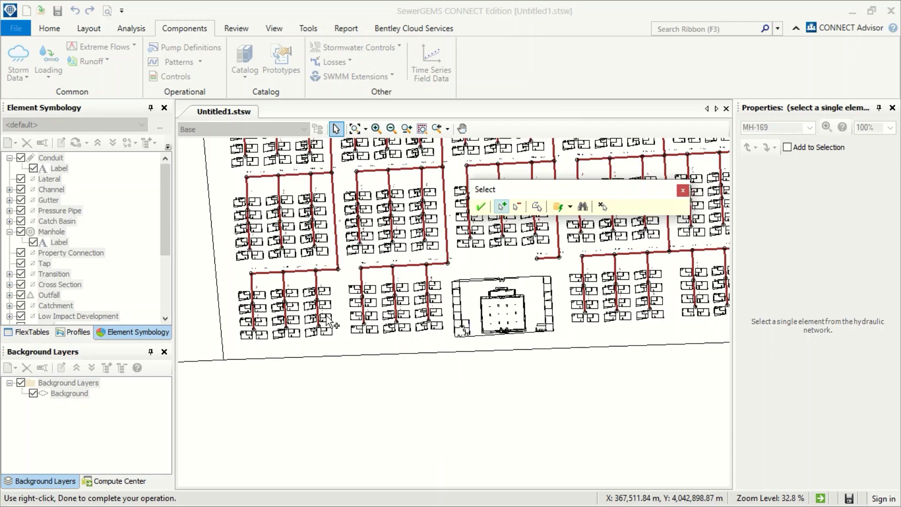
left_click(570, 207)
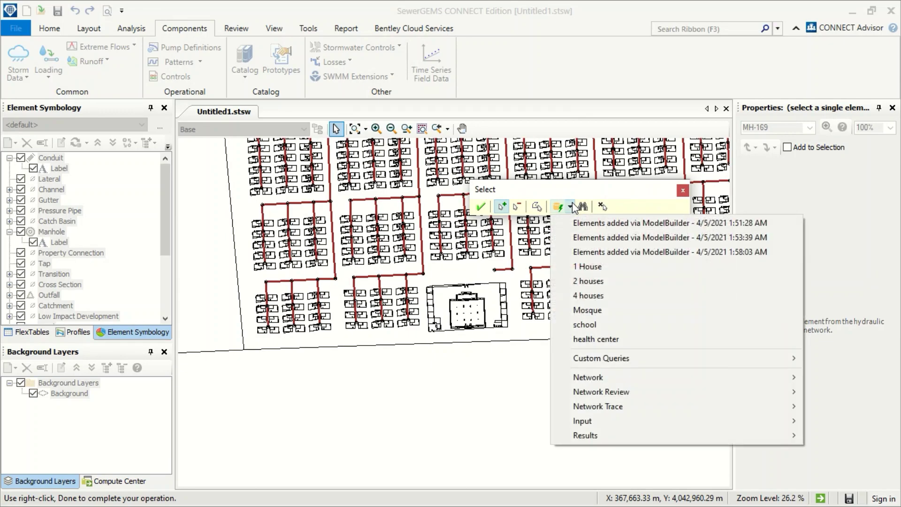
left_click(590, 266)
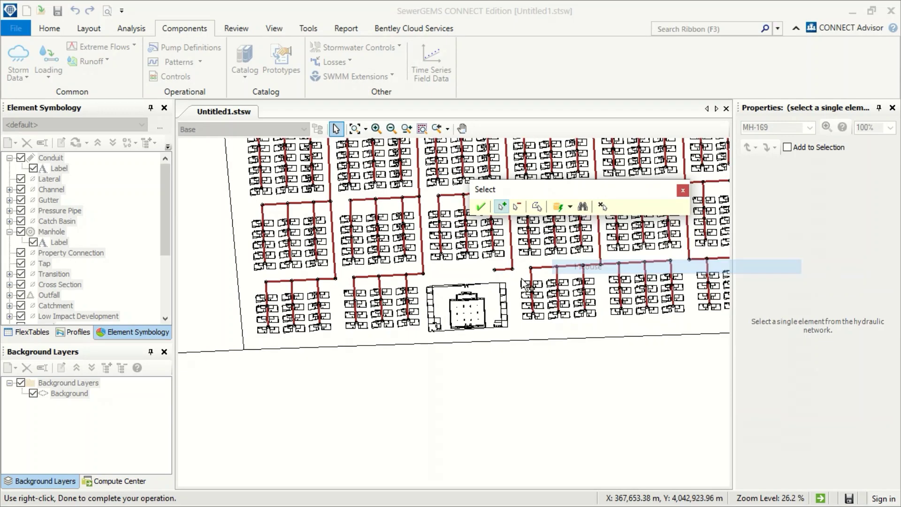
left_click(484, 209)
Step: Apply a Sanitary Unit Load of type "domistic" with a loading unit count of 6 to the "1 House" selection
left_click(375, 177)
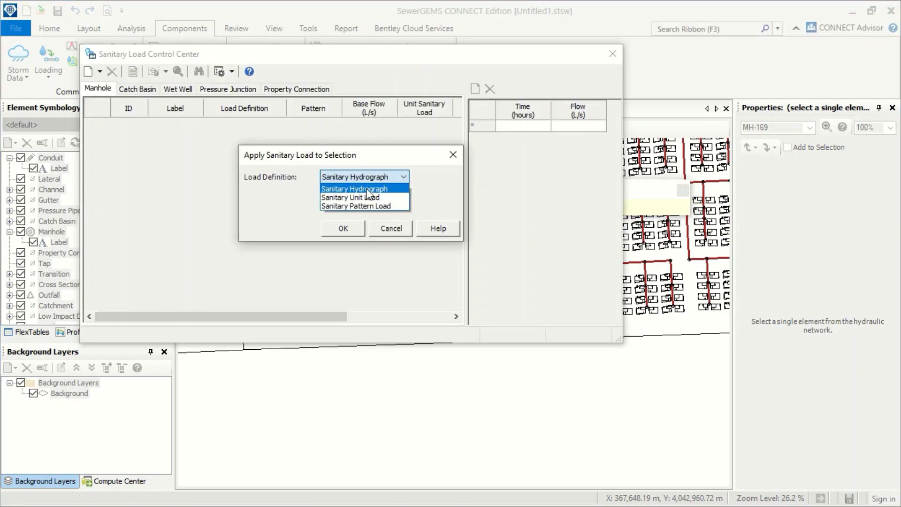
left_click(368, 197)
left_click(362, 192)
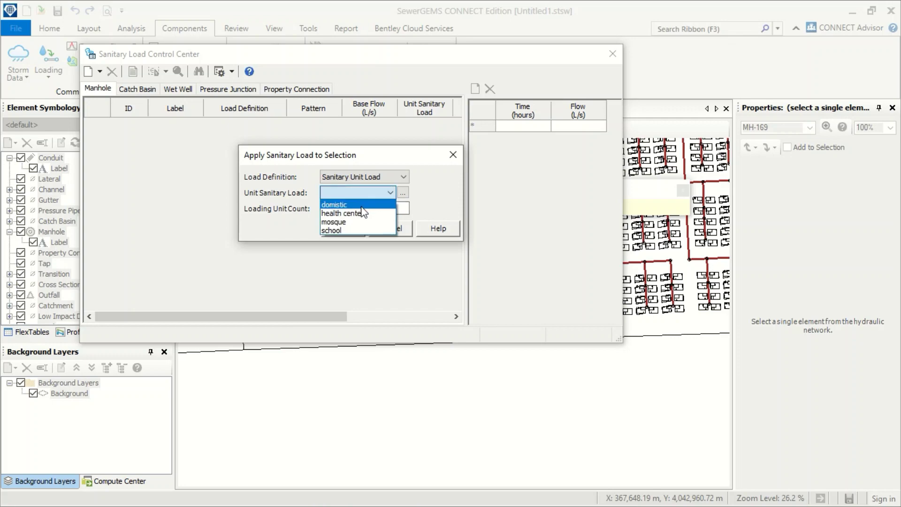
left_click(364, 205)
left_click(367, 207)
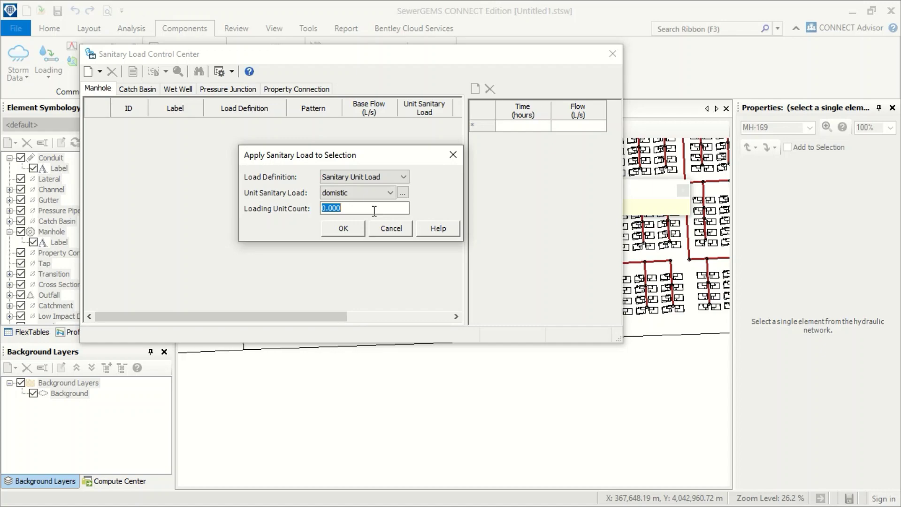
type("6")
left_click(340, 230)
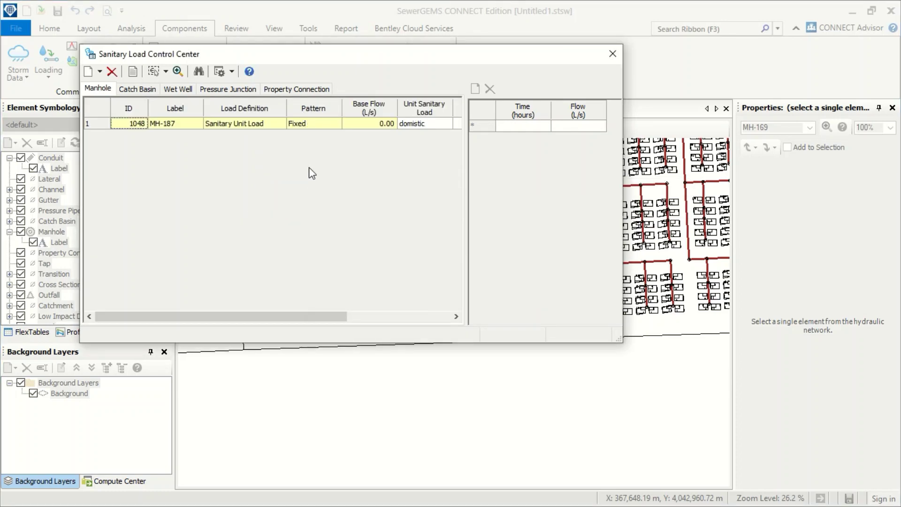
Step: Add further sanitary loads, choosing the "2 houses" selection set as the target manholes
left_click(100, 71)
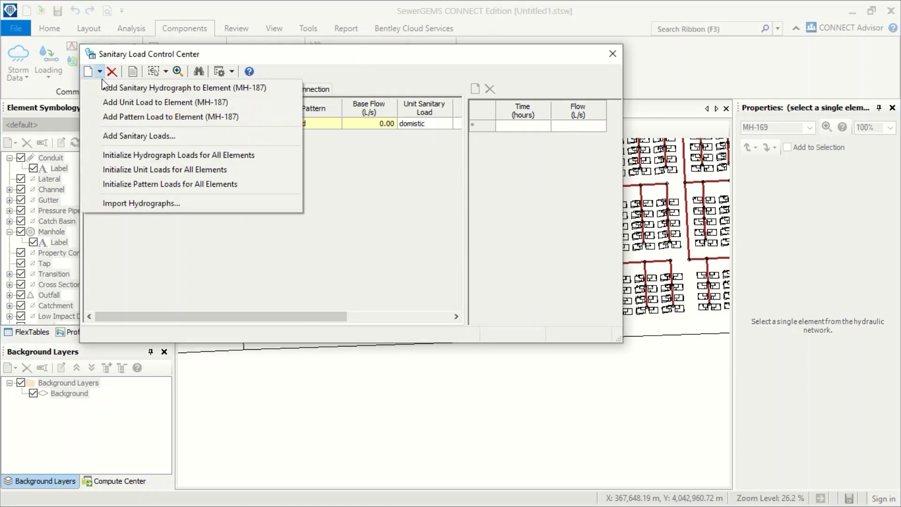
left_click(143, 136)
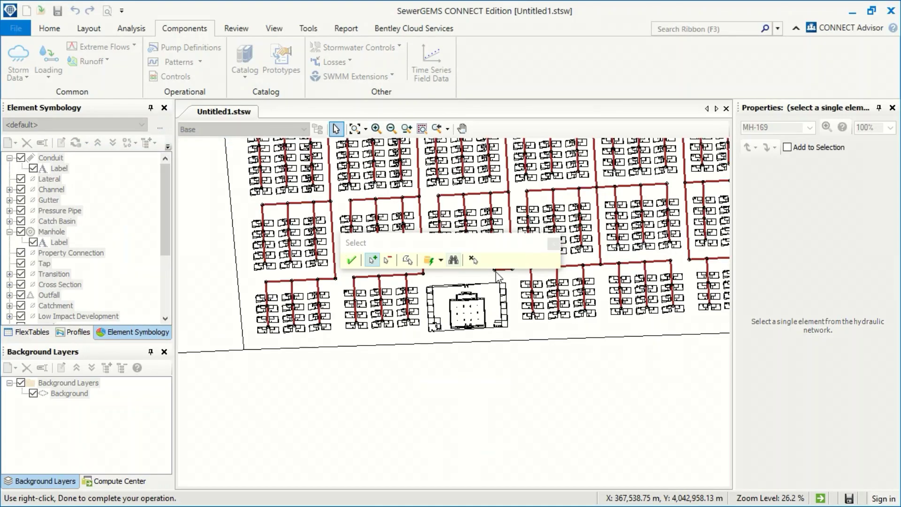
left_click(441, 259)
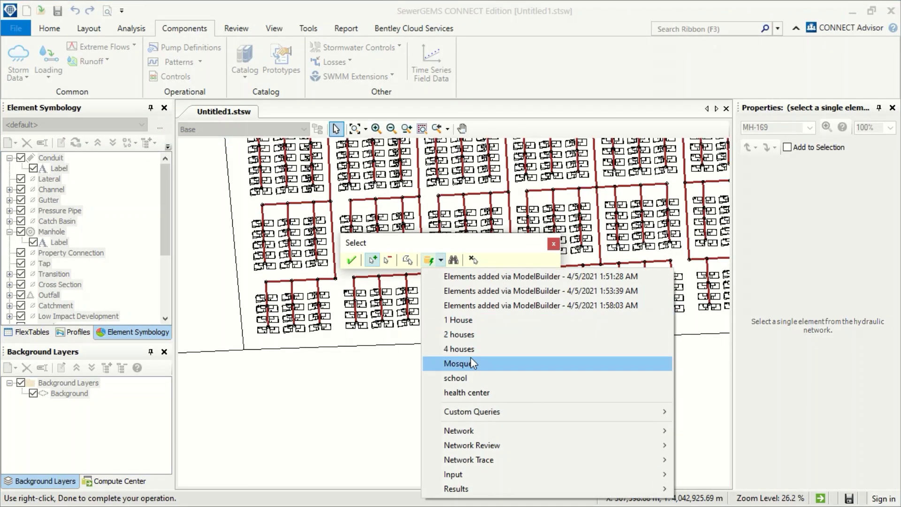
left_click(486, 334)
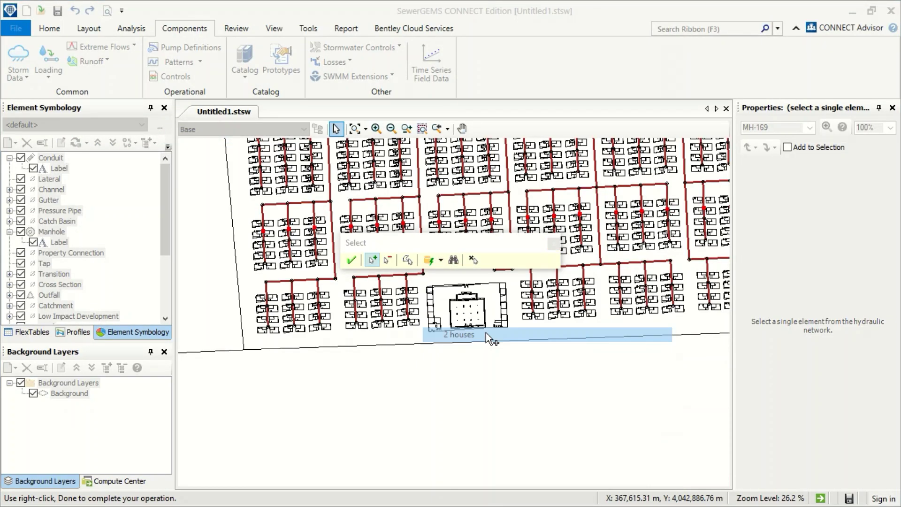
left_click(351, 260)
Step: Apply a Sanitary Unit Load of type "domistic" with a loading unit count of 12 to the "2 houses" selection
left_click(373, 178)
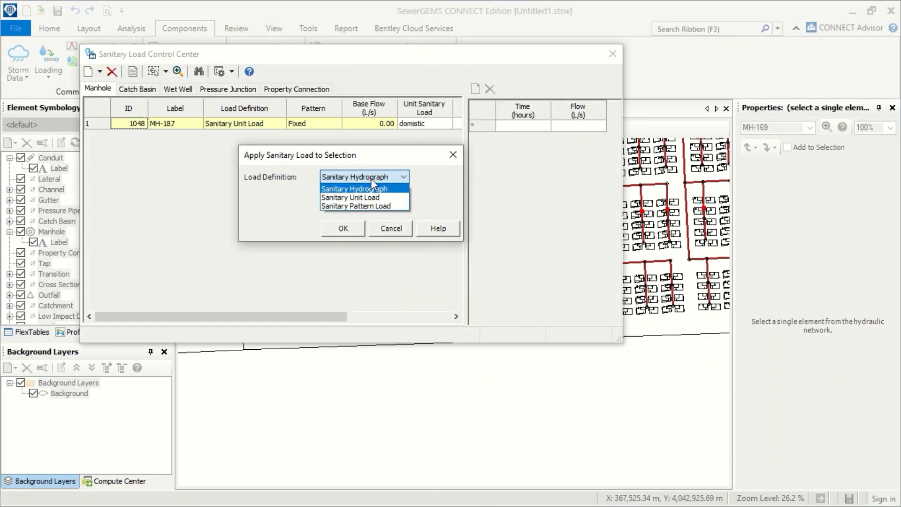
left_click(368, 194)
left_click(384, 193)
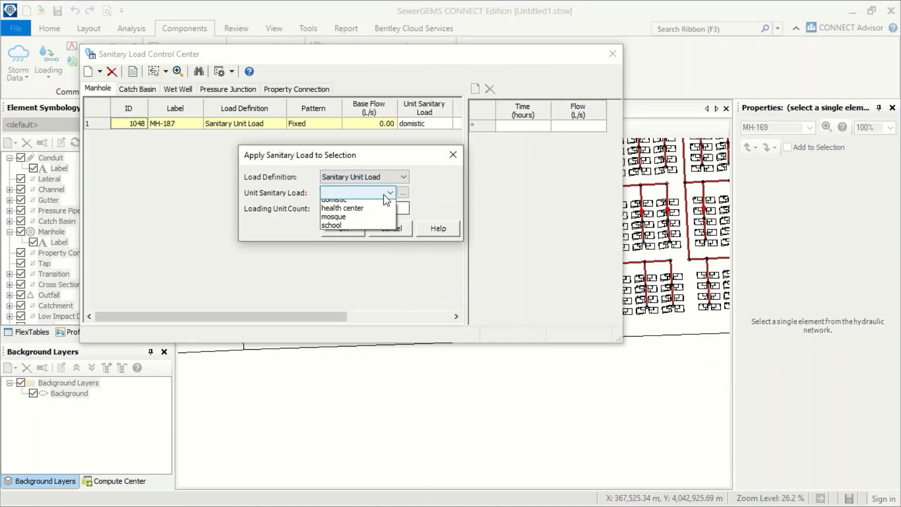
left_click(359, 205)
left_click(385, 207)
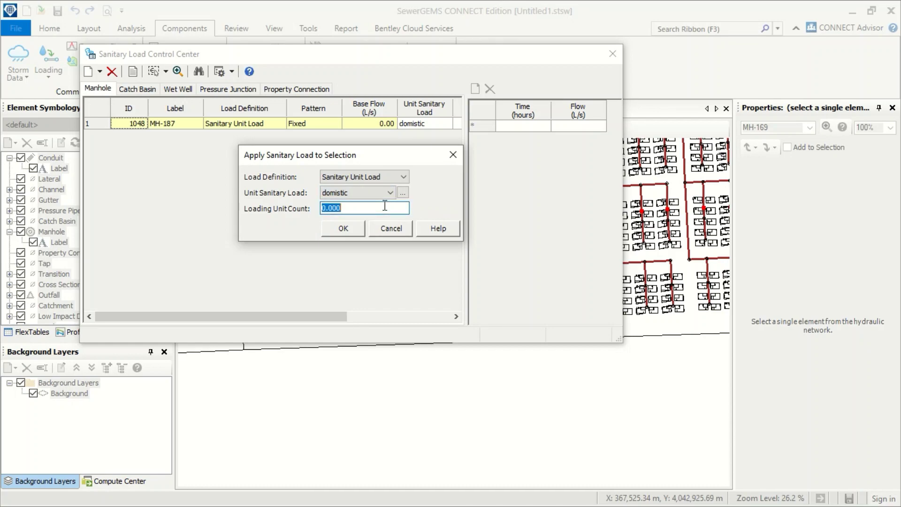
type("12")
left_click(334, 229)
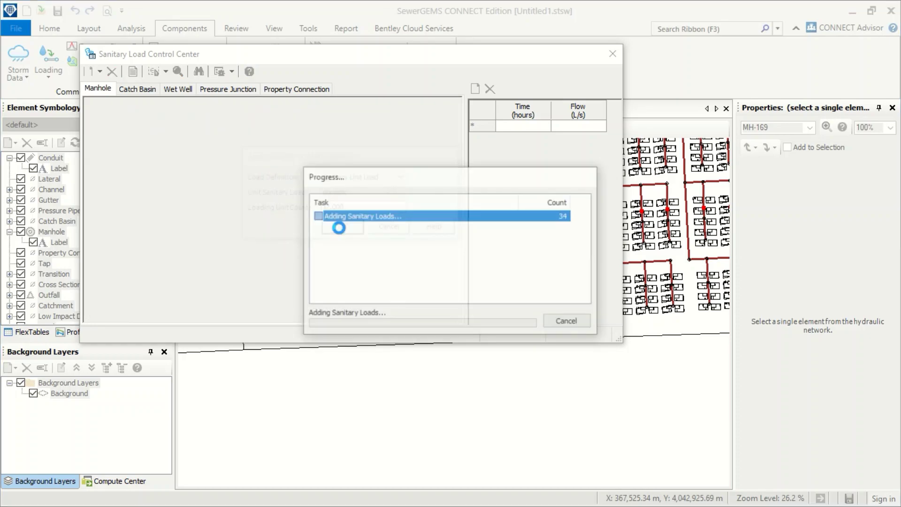
Step: Add further sanitary loads, choosing the "4 houses" selection set as the target manholes
scroll(357, 234, "down", 6)
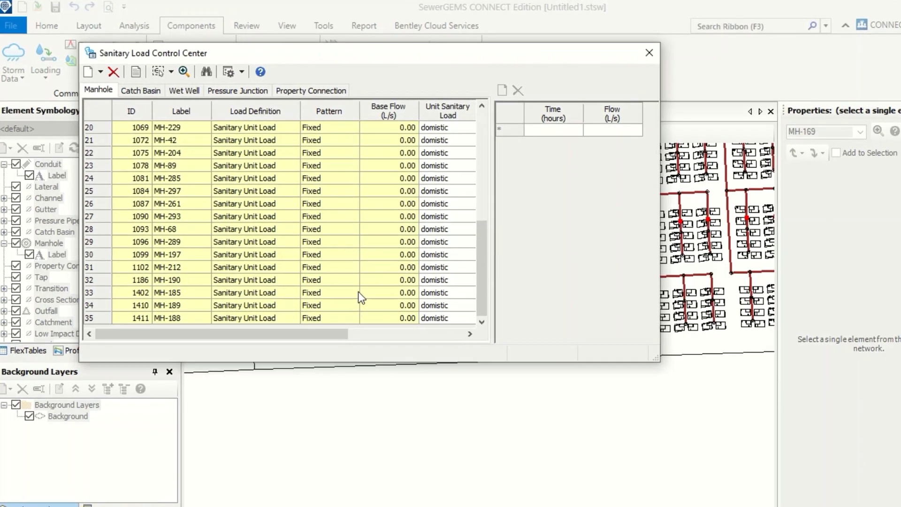
scroll(358, 286, "up", 6)
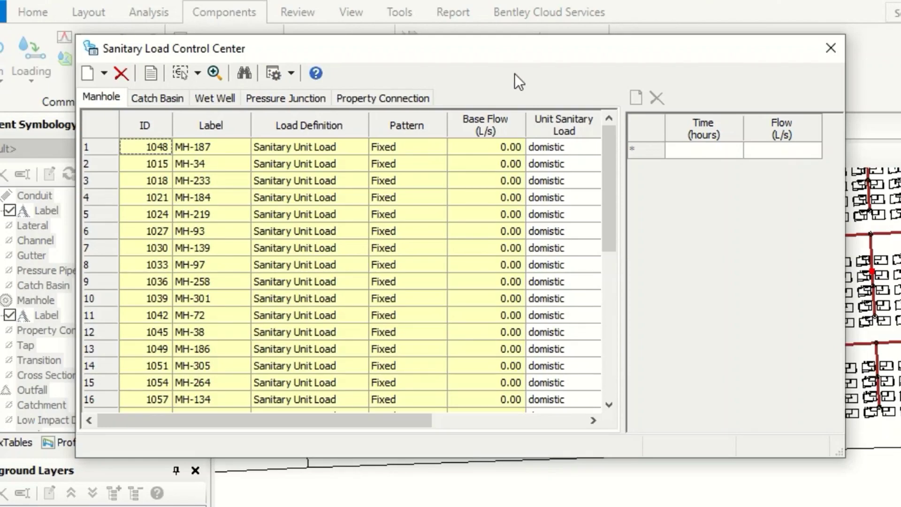
left_click(104, 73)
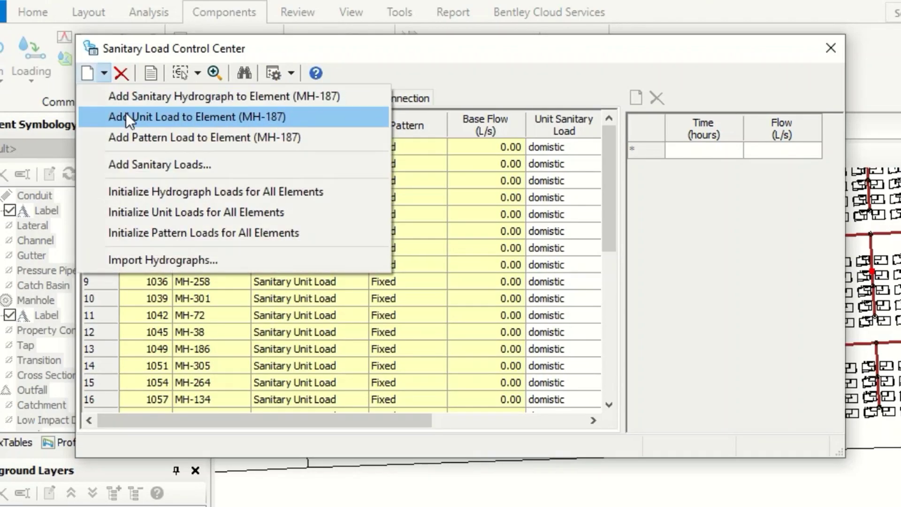
left_click(154, 159)
left_click(586, 341)
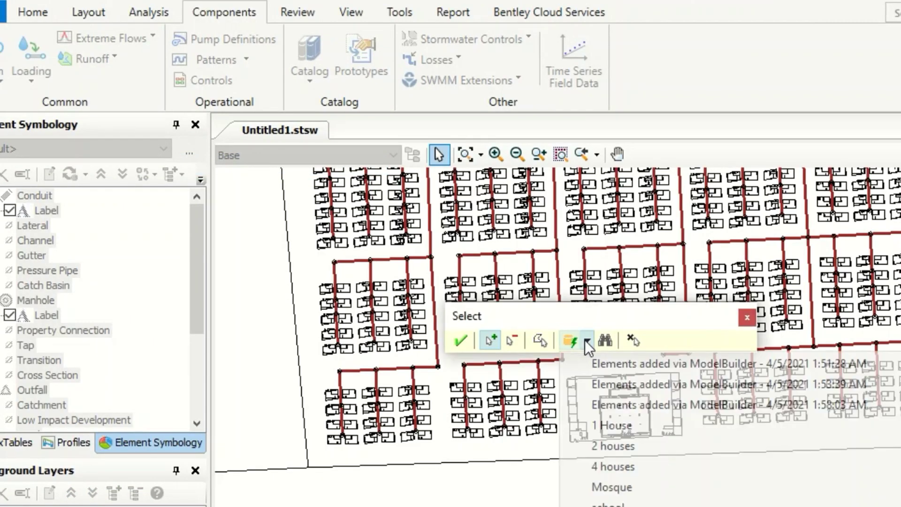
left_click(649, 464)
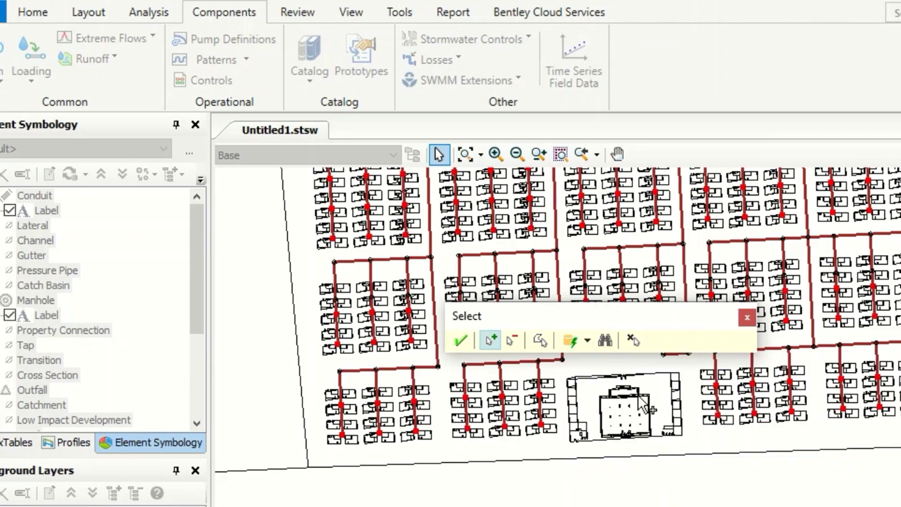
left_click(462, 341)
Step: Apply a Sanitary Unit Load of type "domistic" with a loading unit count of 24 to the "4 houses" selection
left_click(471, 221)
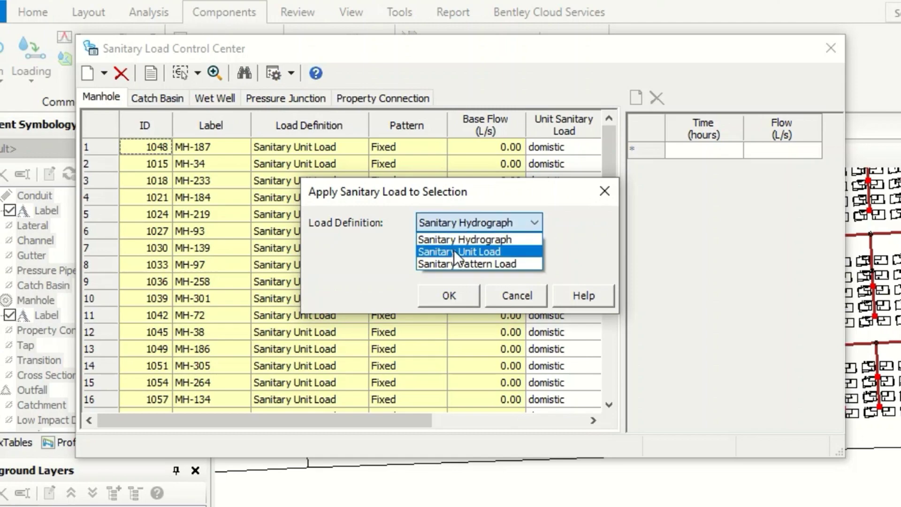
left_click(458, 247)
left_click(480, 244)
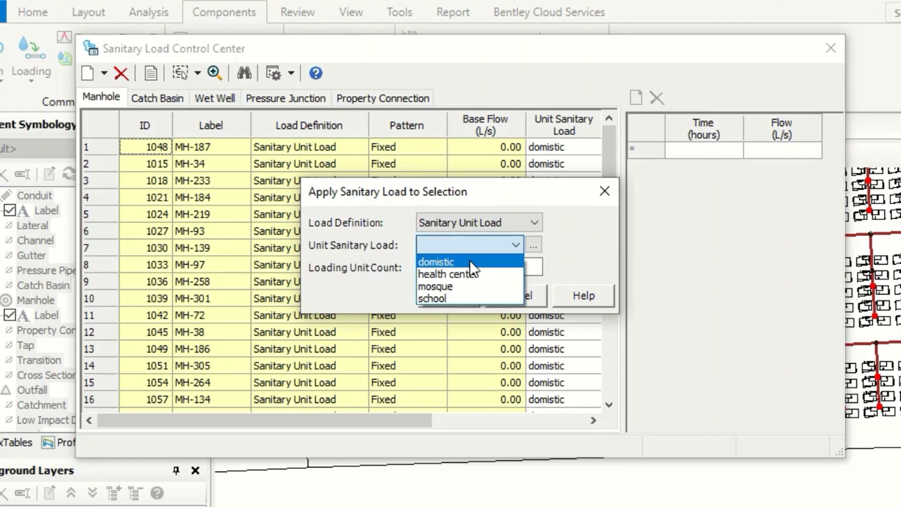
left_click(469, 262)
double_click(471, 266)
type("24")
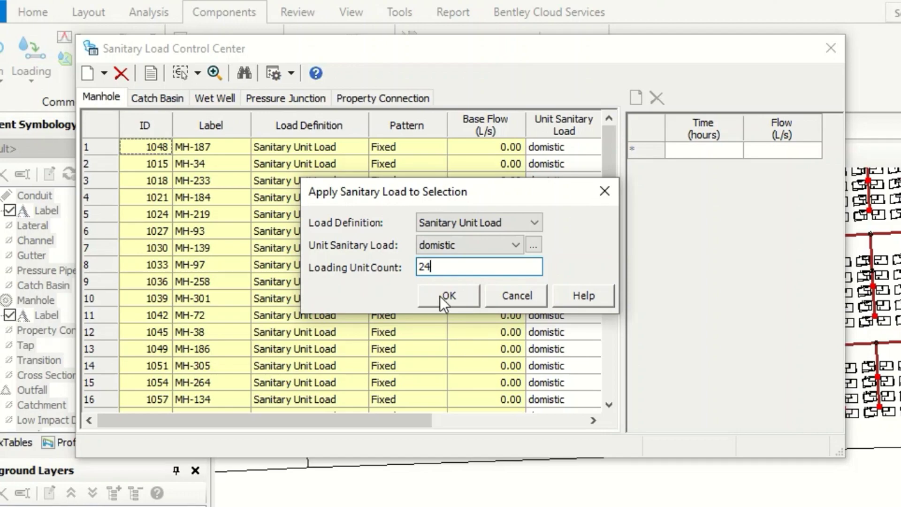
left_click(441, 297)
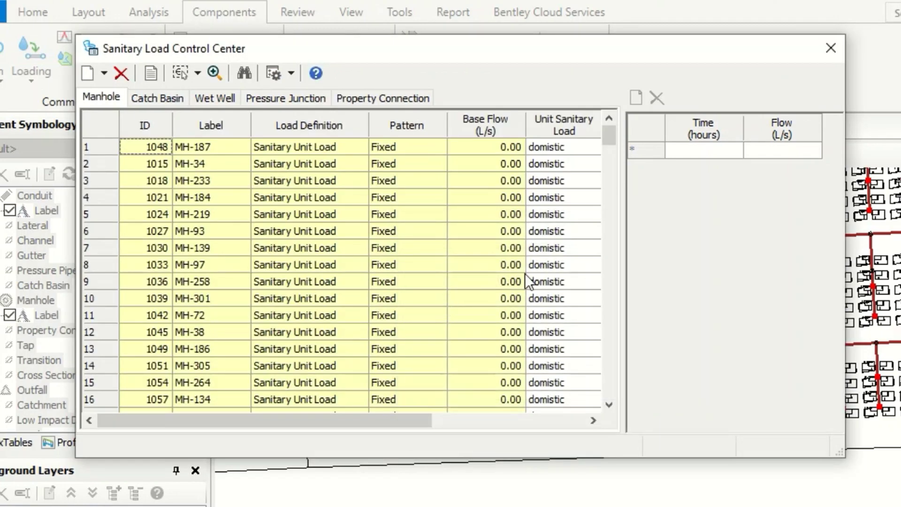
Step: Add another group of sanitary loads, choosing the "Mosque" selection set as the target elements
left_click(107, 76)
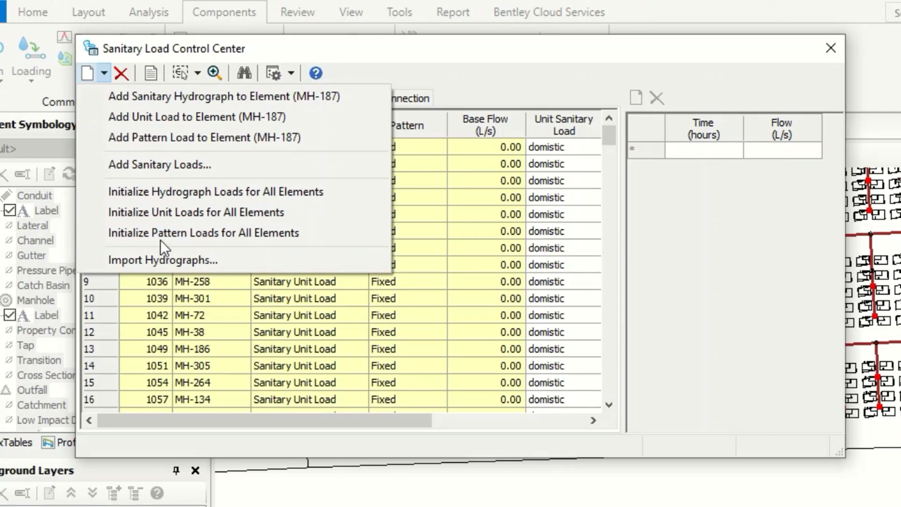
left_click(169, 164)
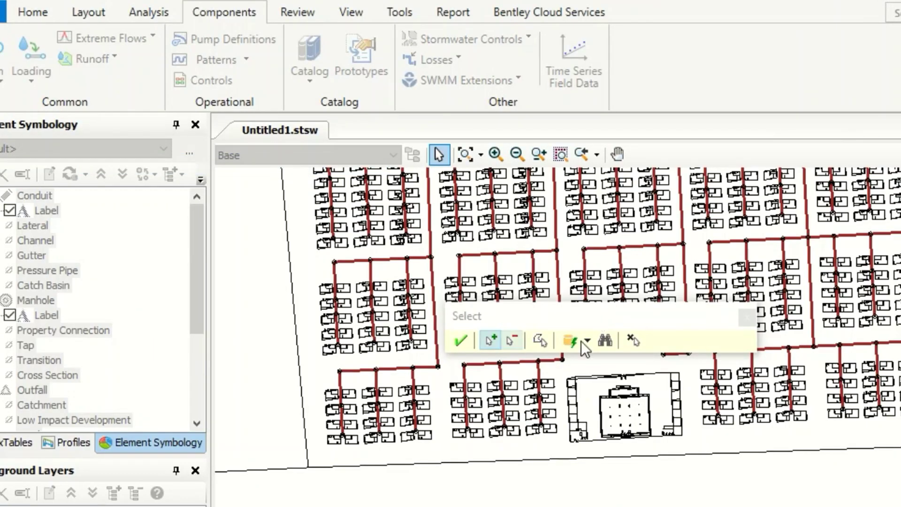
left_click(590, 339)
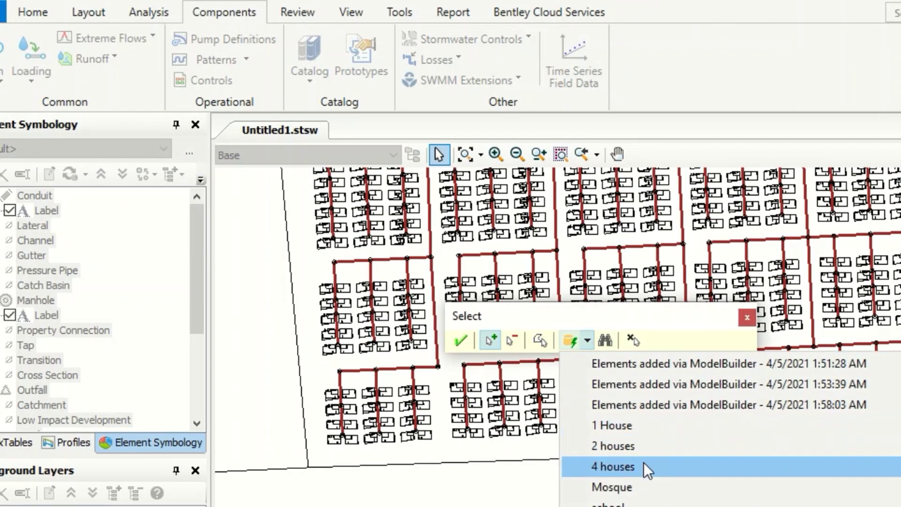
left_click(644, 481)
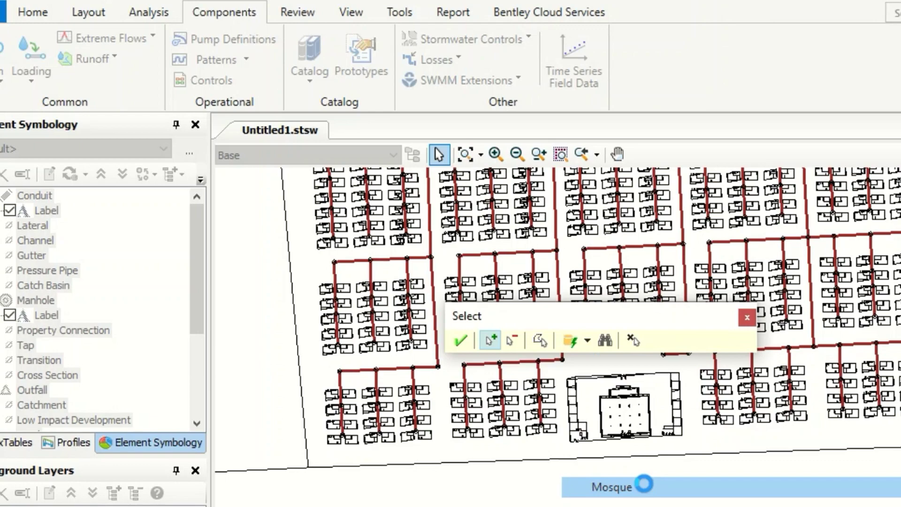
left_click(458, 340)
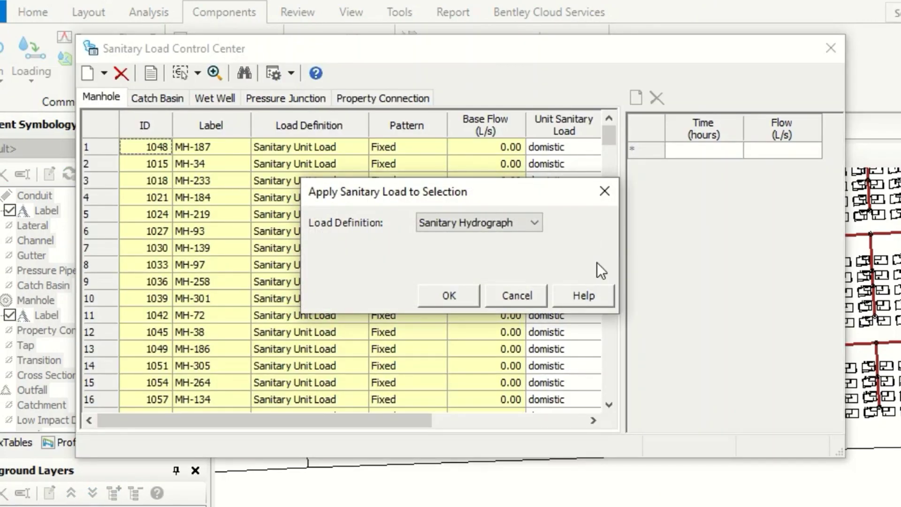
Step: Apply a Sanitary Unit Load of type "mosque" with a loading unit count of 500 to the "Mosque" selection
left_click(529, 224)
left_click(498, 248)
left_click(515, 244)
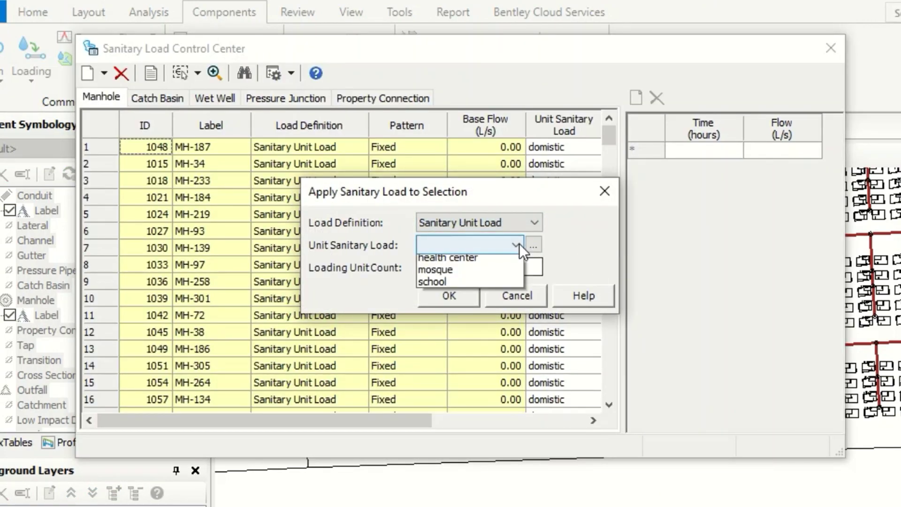
left_click(474, 283)
double_click(477, 269)
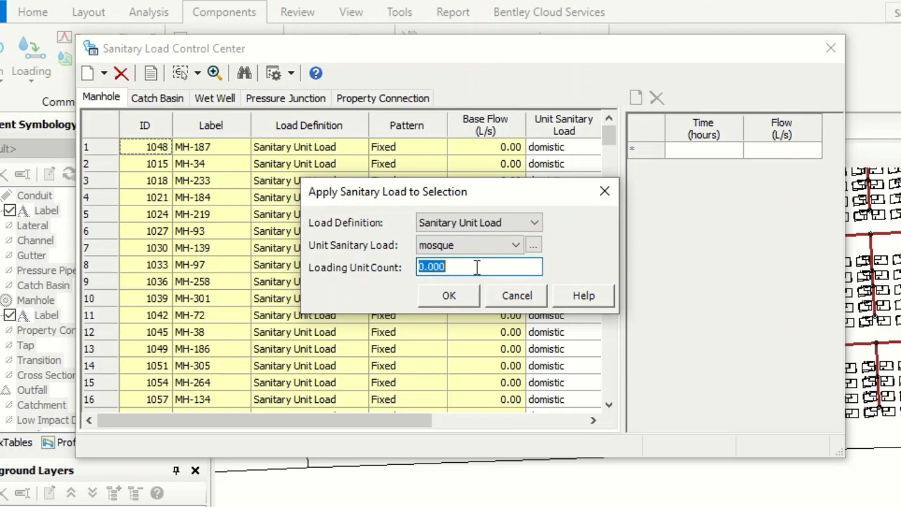
type("5")
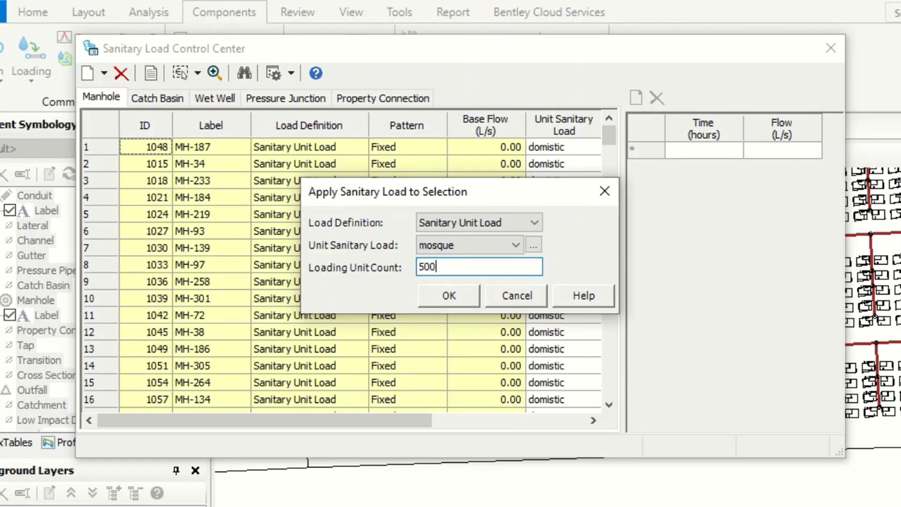
left_click(460, 300)
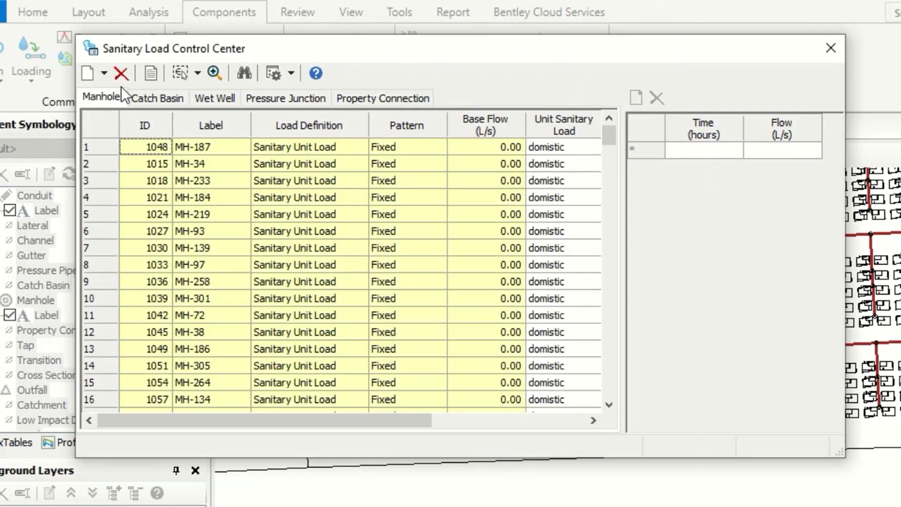
Step: Add sanitary loads for the school, choosing the "school" selection set as the target elements
left_click(104, 73)
left_click(137, 163)
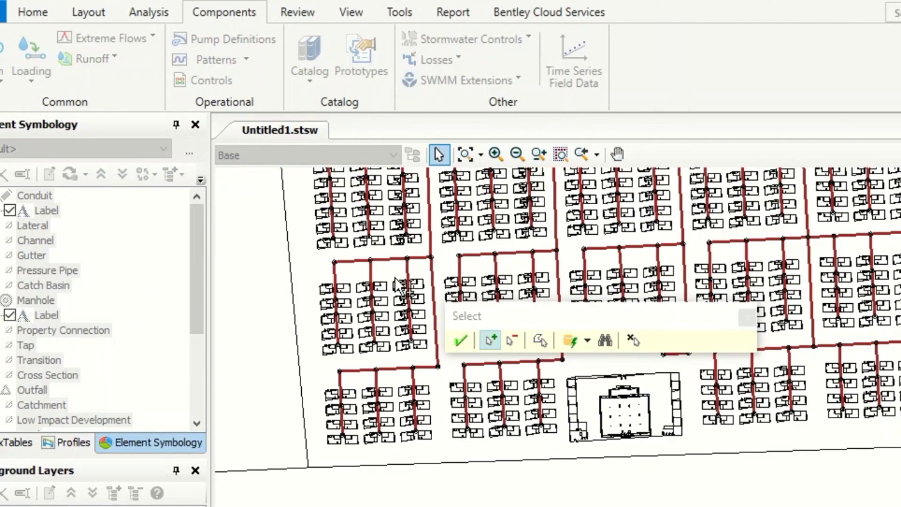
left_click(587, 341)
left_click(610, 503)
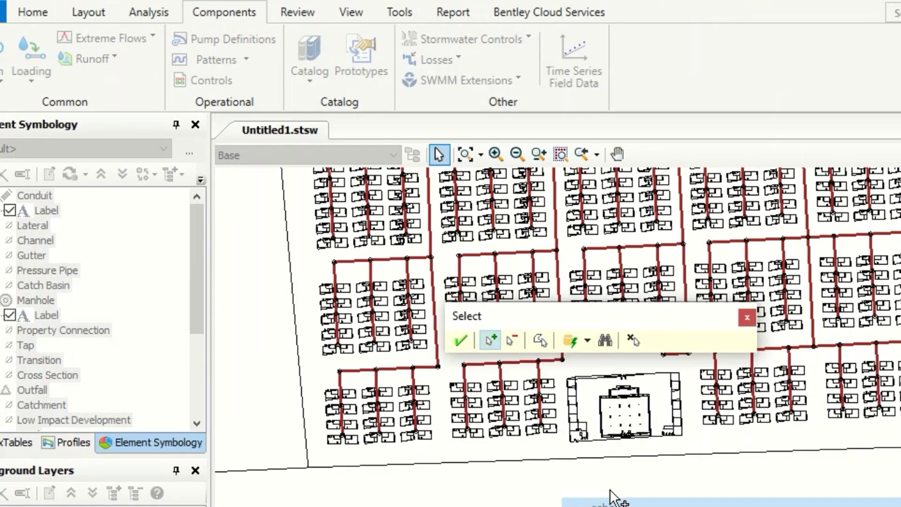
left_click(466, 339)
Step: Apply a Sanitary Unit Load of type "school" with a loading unit count of 400 to the "school" selection
left_click(527, 224)
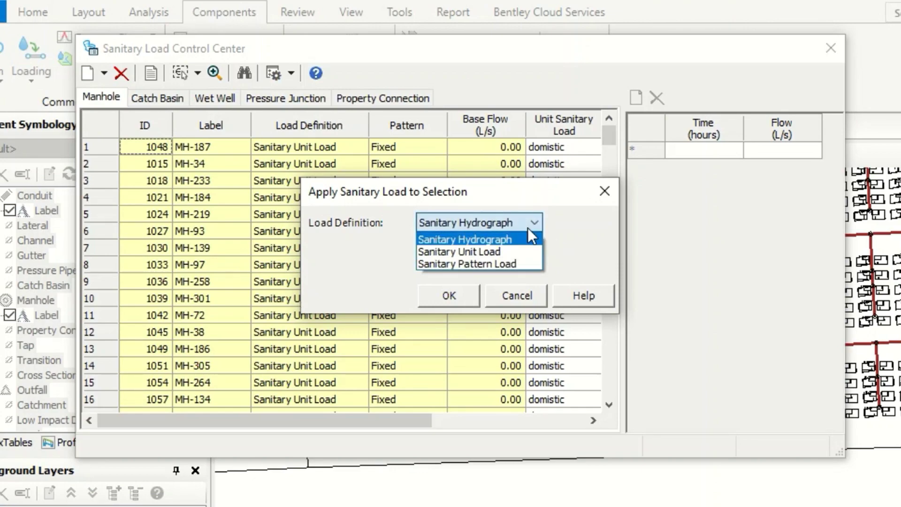
left_click(508, 249)
left_click(495, 246)
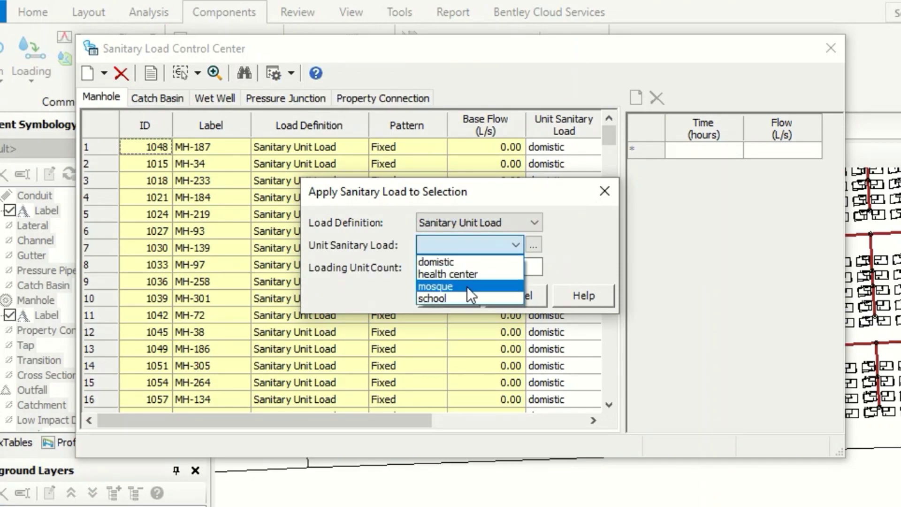
left_click(471, 303)
left_click(478, 269)
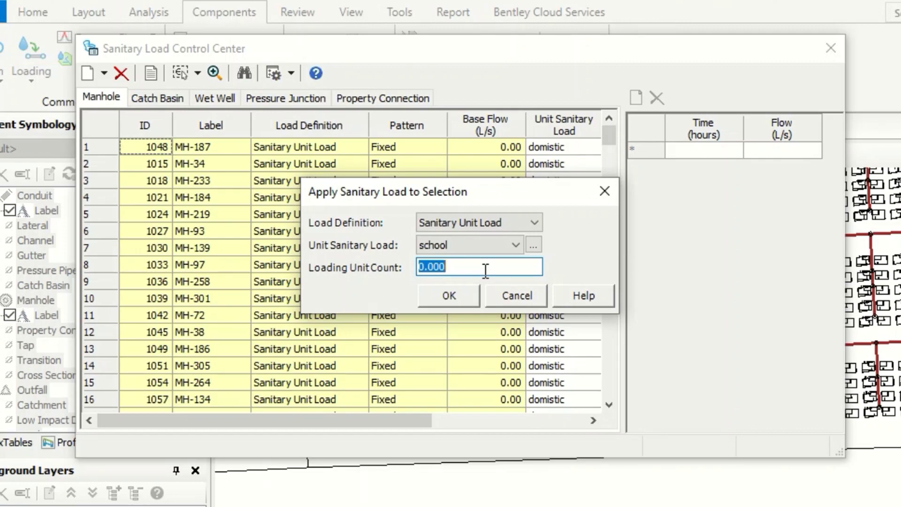
type("400")
left_click(451, 297)
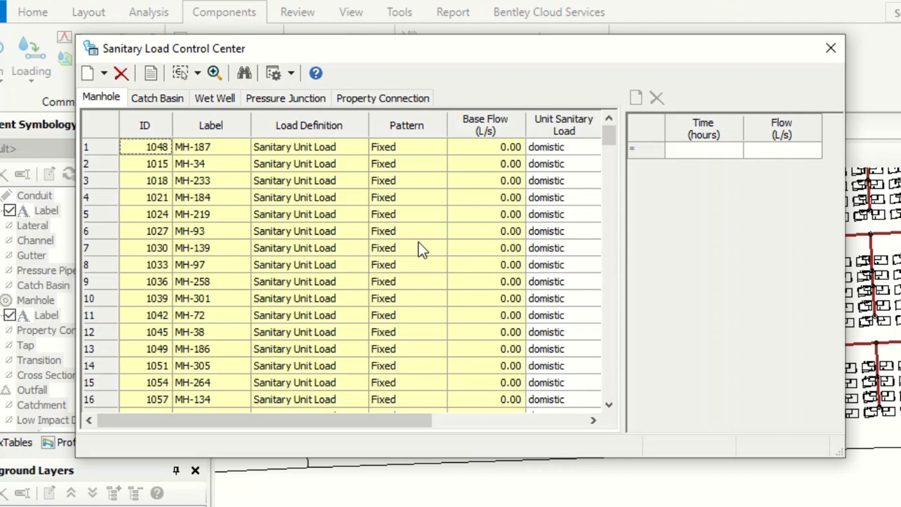
Step: Add sanitary loads for the health center, choosing its selection set as the target elements
left_click(106, 73)
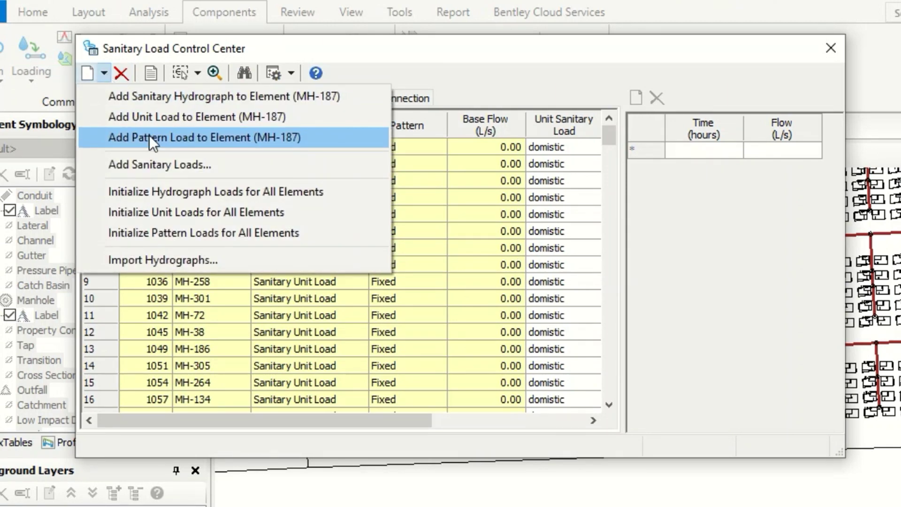
left_click(167, 164)
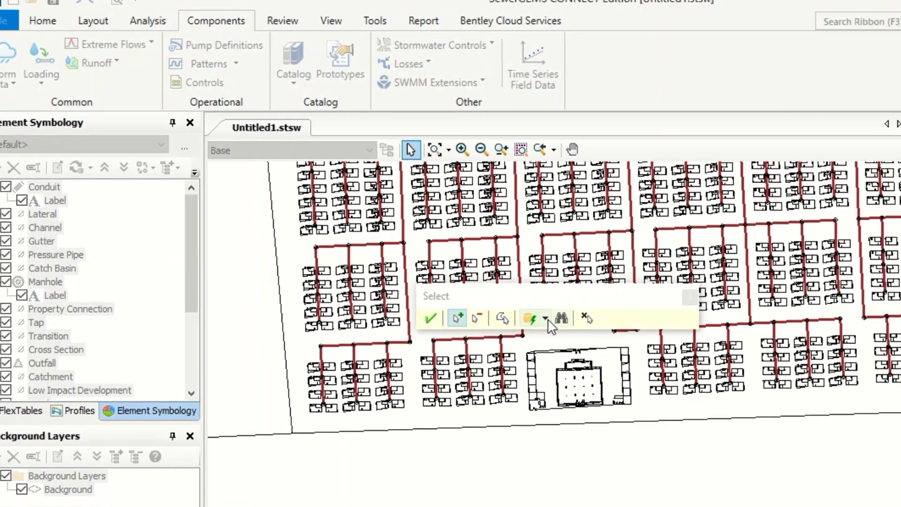
left_click(587, 341)
left_click(546, 446)
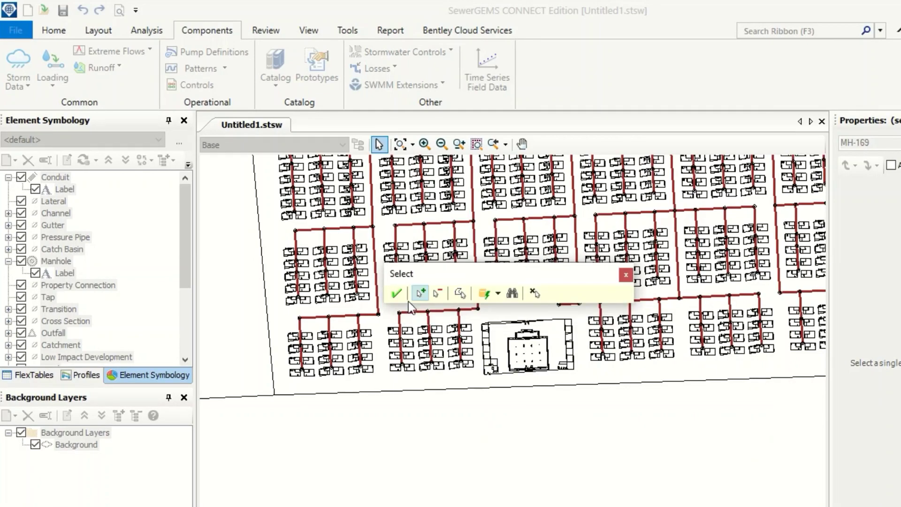
left_click(396, 293)
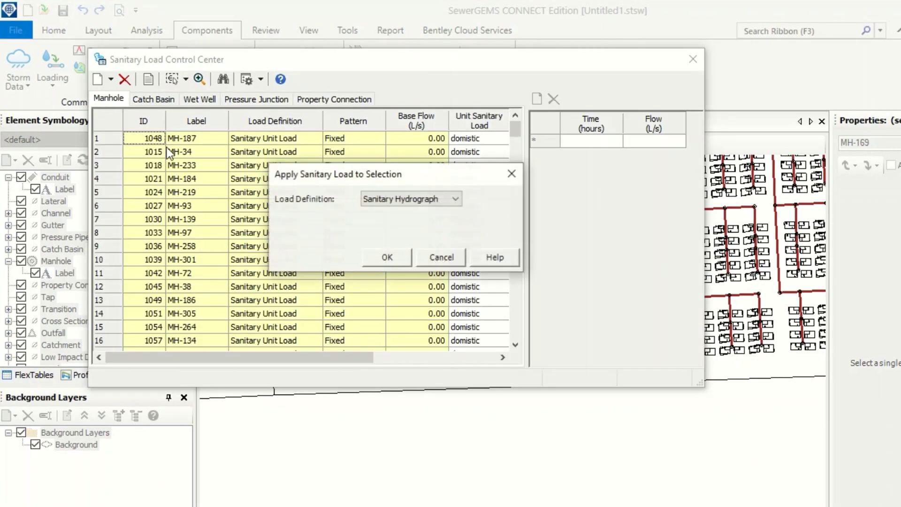
Step: Apply a Sanitary Unit Load of type "health center" with a loading unit count of 400 to the health center selection
left_click(429, 197)
left_click(405, 225)
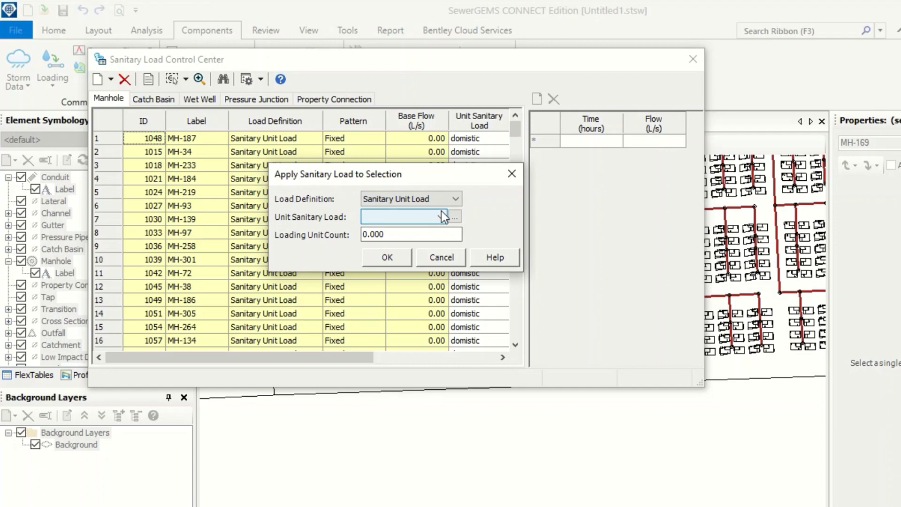
left_click(441, 215)
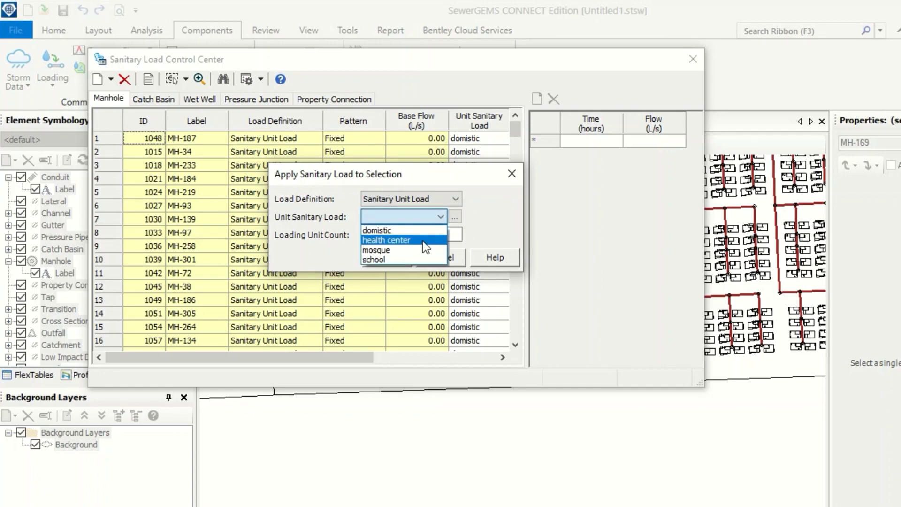
left_click(418, 240)
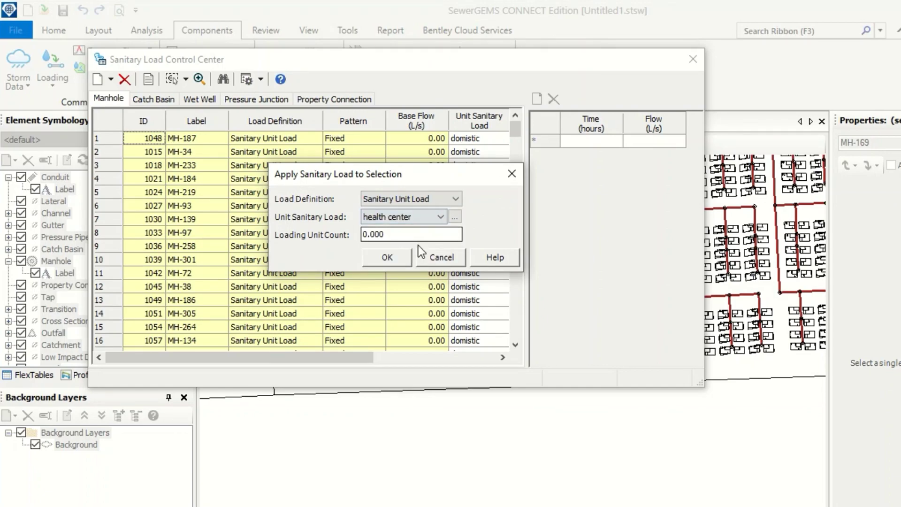
left_click(427, 233)
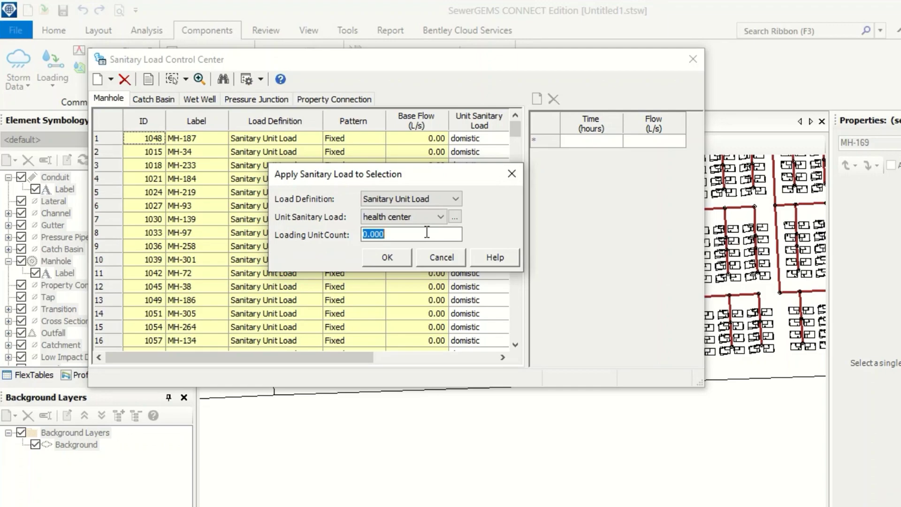
type("400")
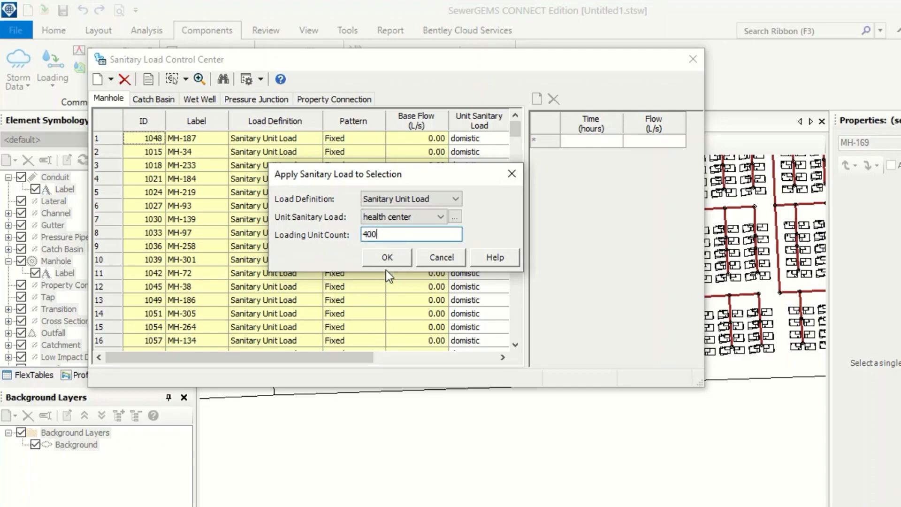
left_click(388, 258)
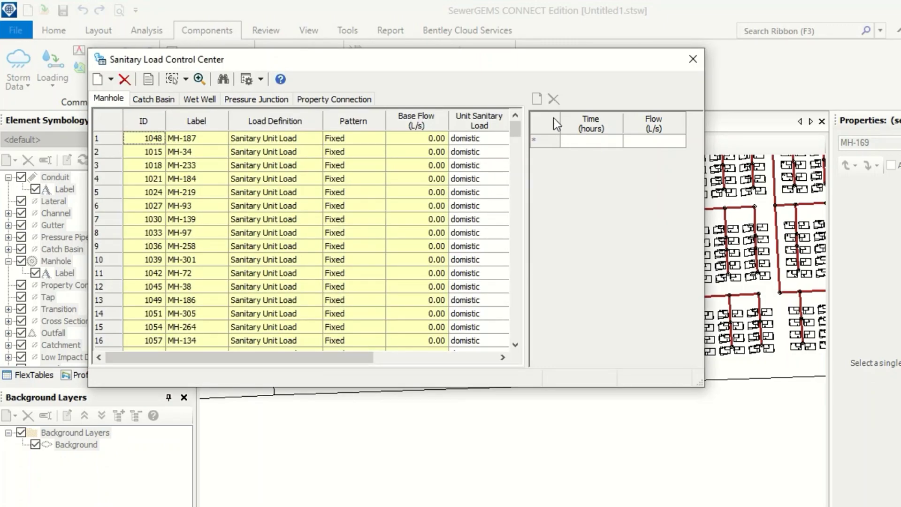
left_click_drag(355, 358, 511, 349)
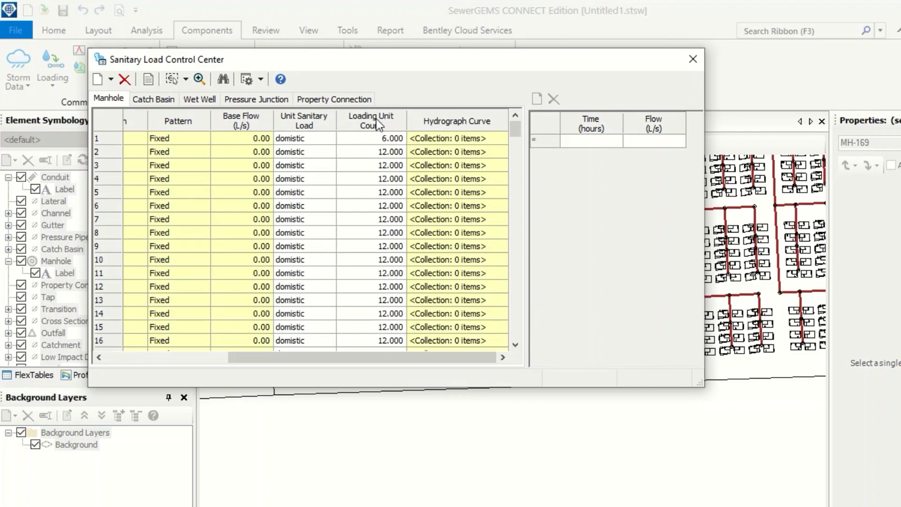
Step: Copy the Loading Unit Count values of all manhole loads, from row 1 through row 226
left_click_drag(386, 140, 358, 506)
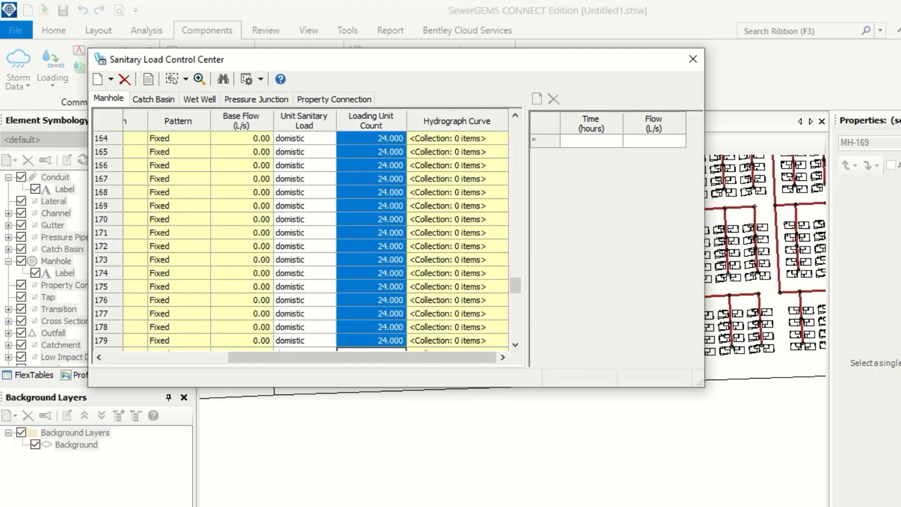
key("shift+Down")
key("shift+Down")
key("shift+Down")
key("shift+Down")
key("shift+Down")
key("shift+Down")
key("shift+Down")
key("shift+Down")
key("shift+Down")
key("shift+Down")
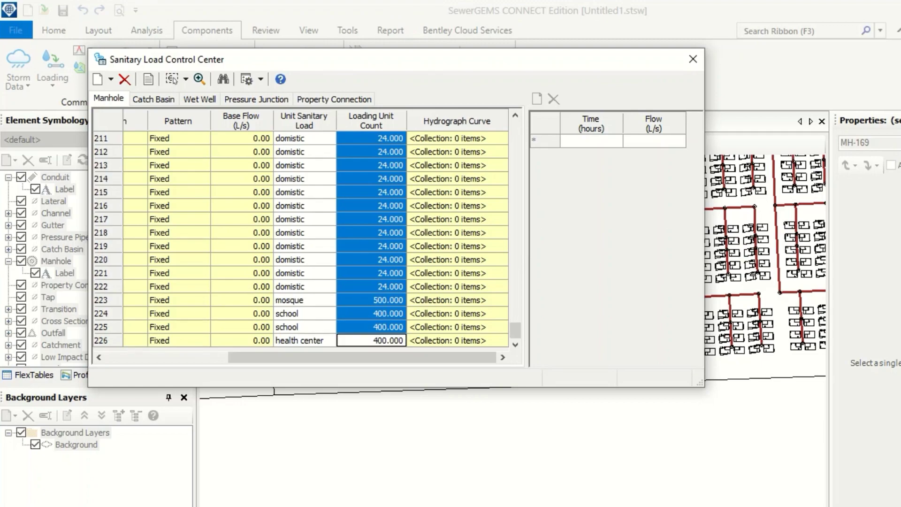
right_click(368, 166)
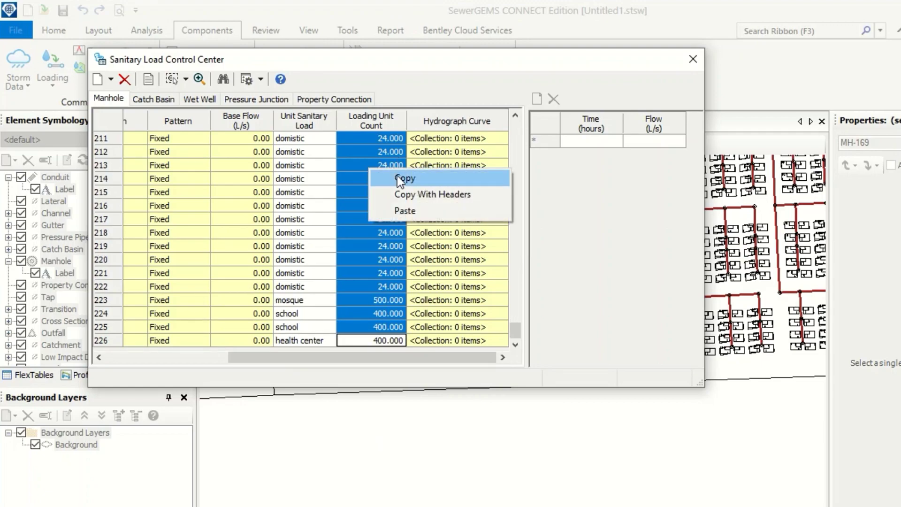
left_click(397, 176)
Step: Switch to the blank Excel workbook and paste the copied unit counts into column A starting at A1
right_click(50, 206)
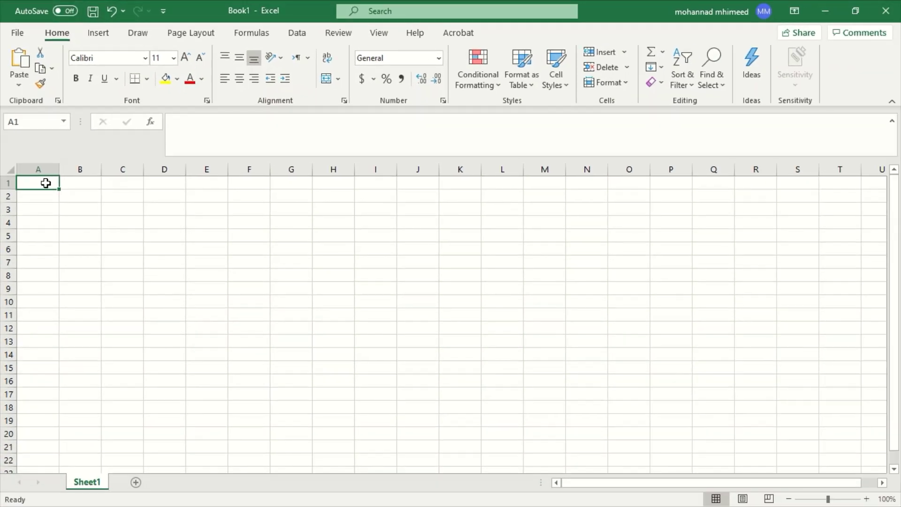
right_click(51, 207)
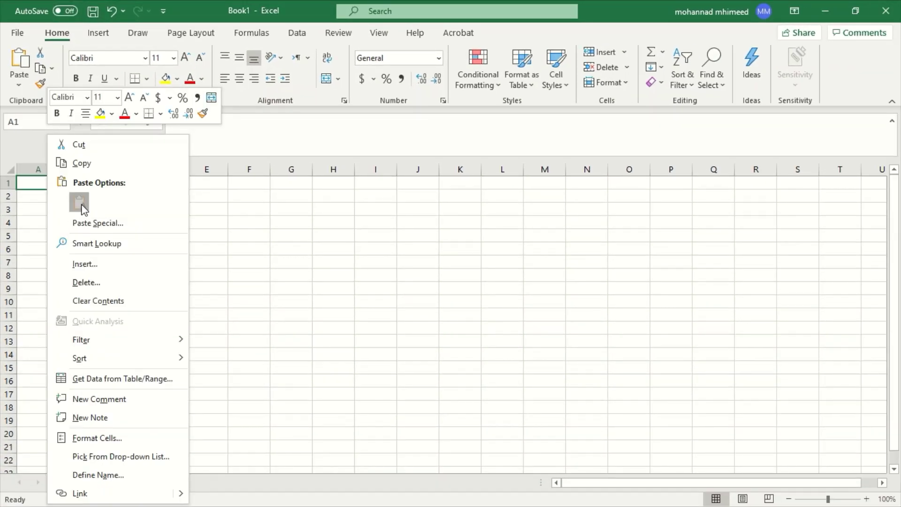
left_click(88, 229)
Step: Delete the mosque, school and health center counts in cells A223 to A226, keeping only the domestic counts
left_click_drag(893, 193, 899, 483)
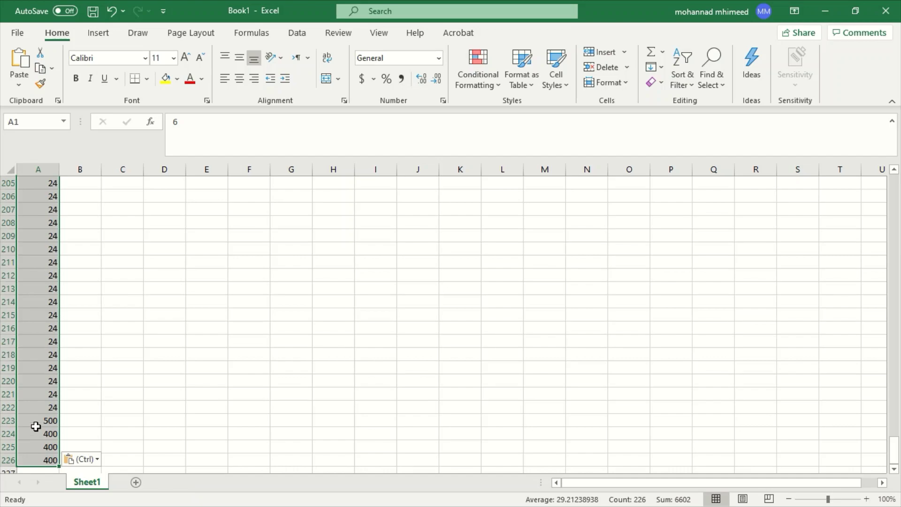
left_click_drag(40, 422, 50, 450)
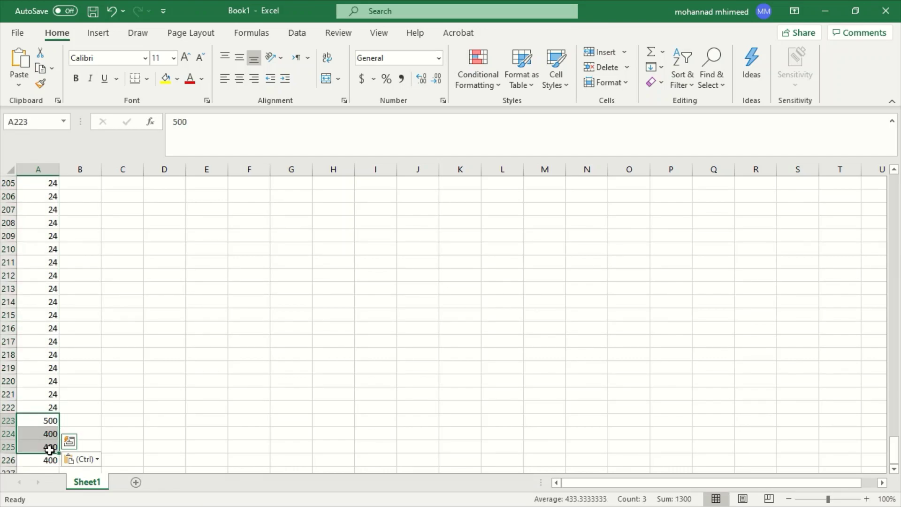
key("Delete")
left_click(49, 462)
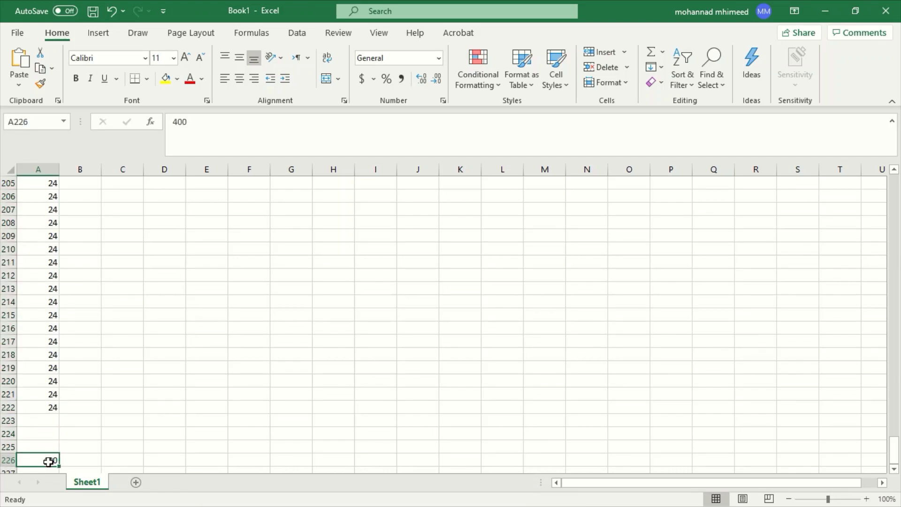
left_click(123, 392)
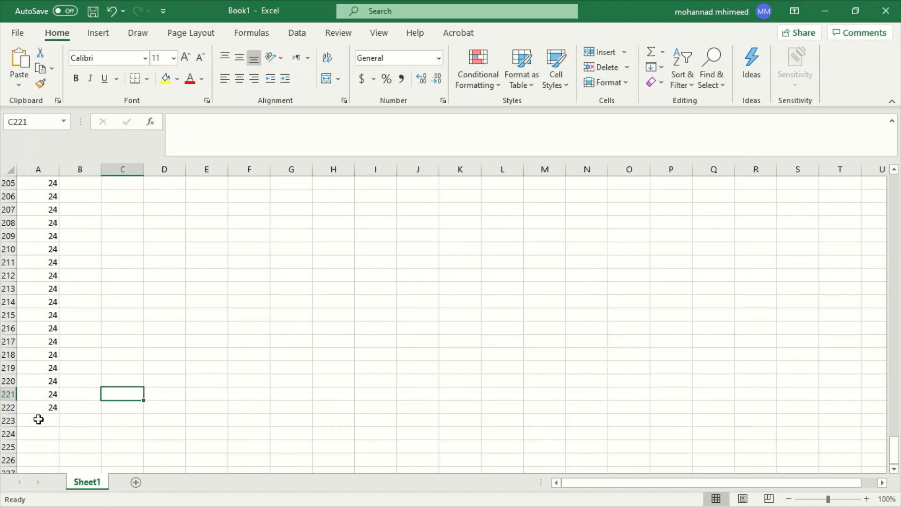
Step: Total the domestic unit counts in A223 with the formula =SUM(A1:A222)
left_click(38, 419)
left_click(650, 54)
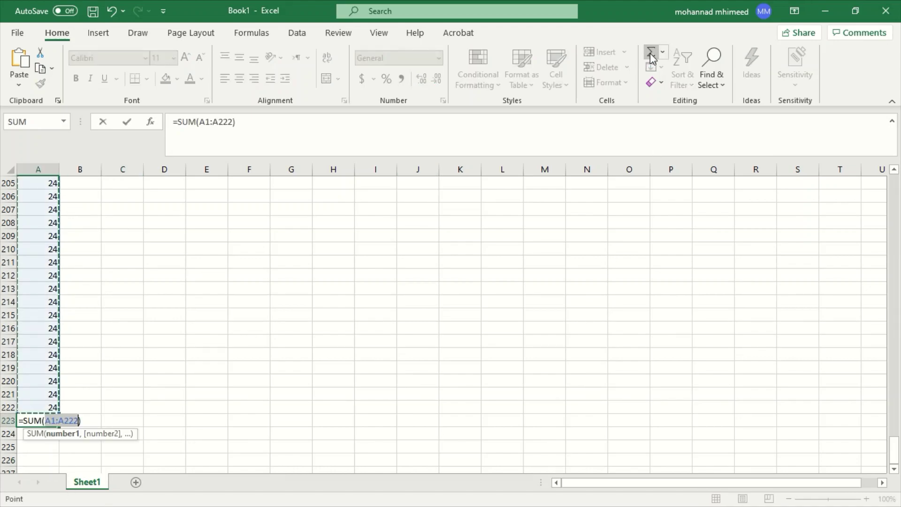
key("Return")
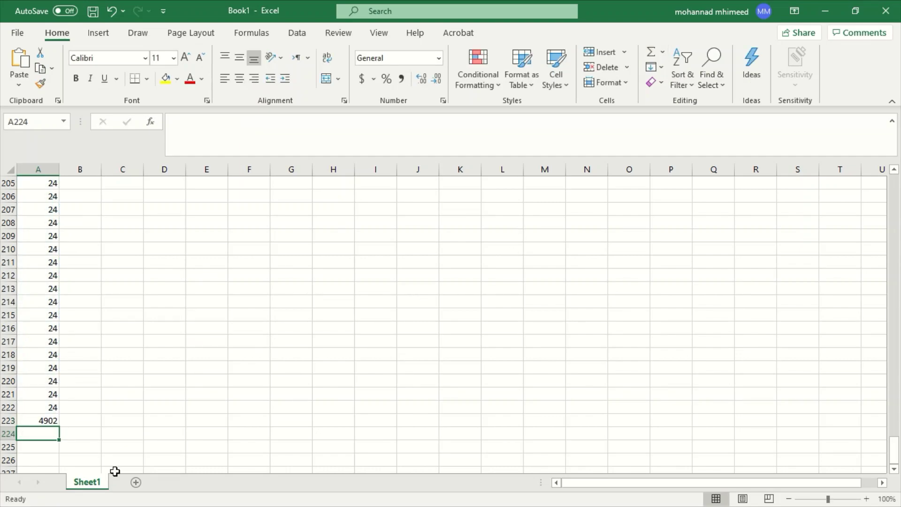
left_click(49, 420)
Step: Divide the domestic total by 6 in cell B223 with the formula =A223/6
left_click(73, 420)
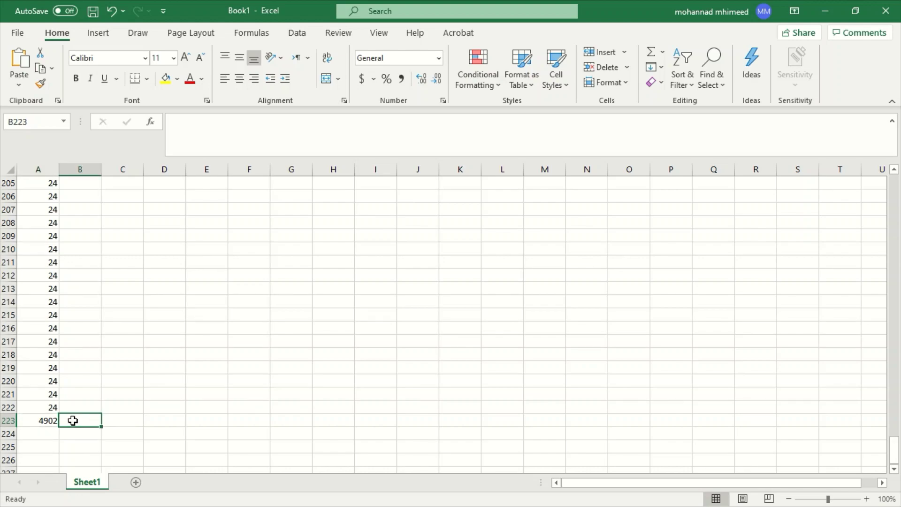
type("=")
left_click(48, 423)
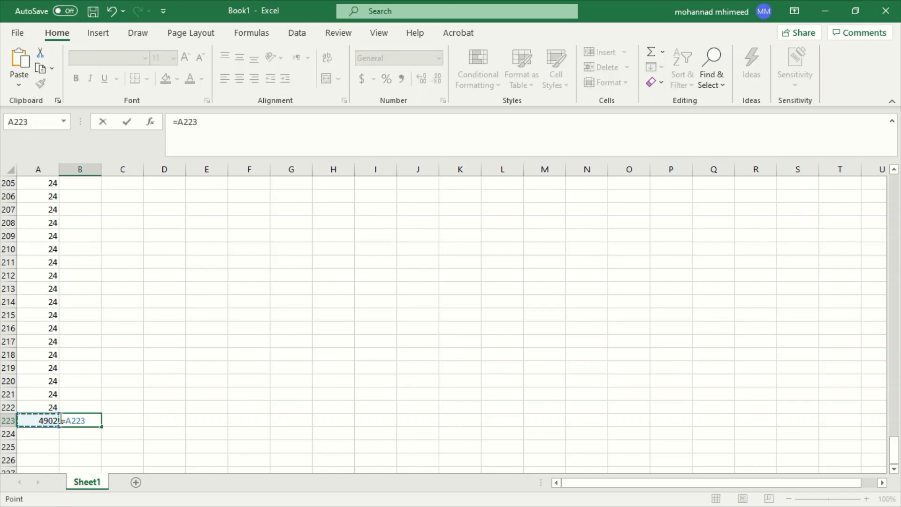
type("/6")
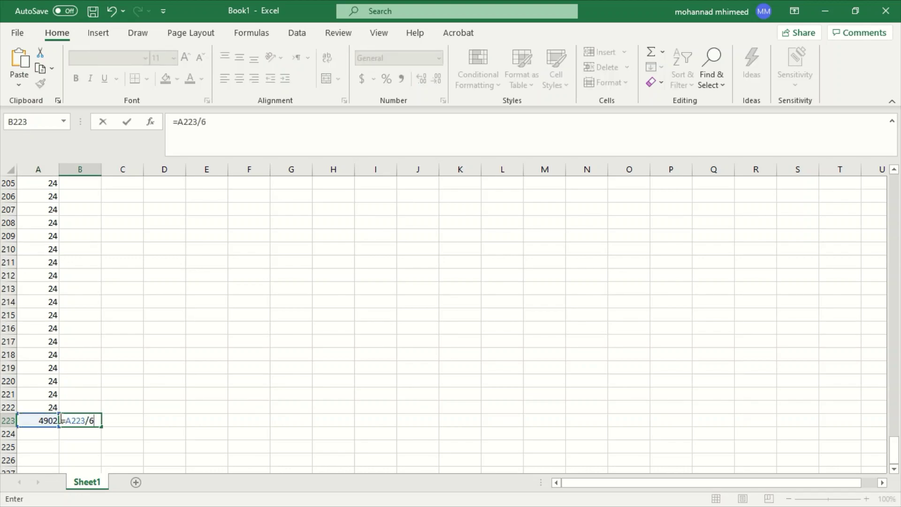
key("Return")
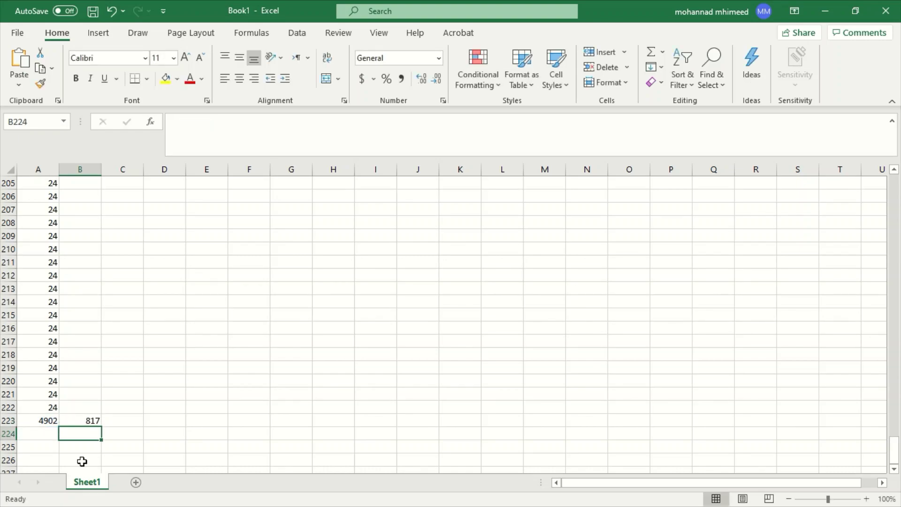
left_click(90, 420)
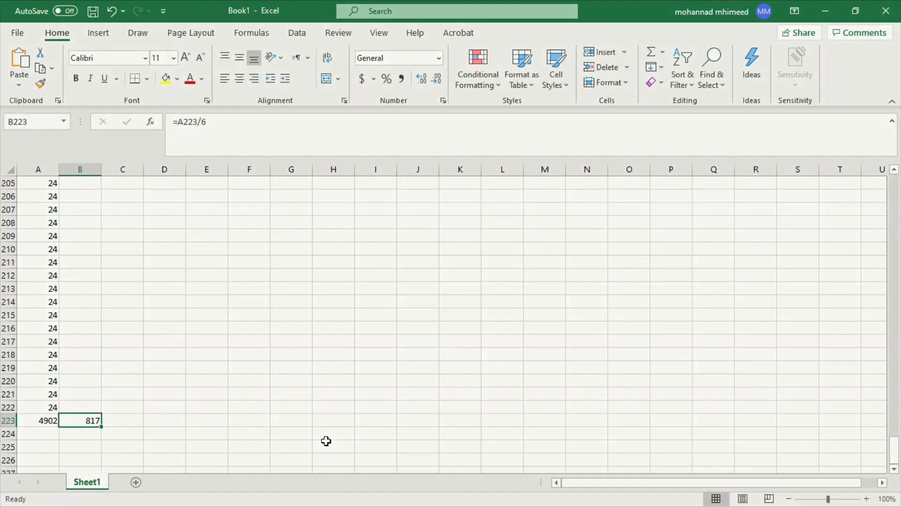
Step: Show the overview of open windows for switching away from the Excel workbook
key("super+Tab")
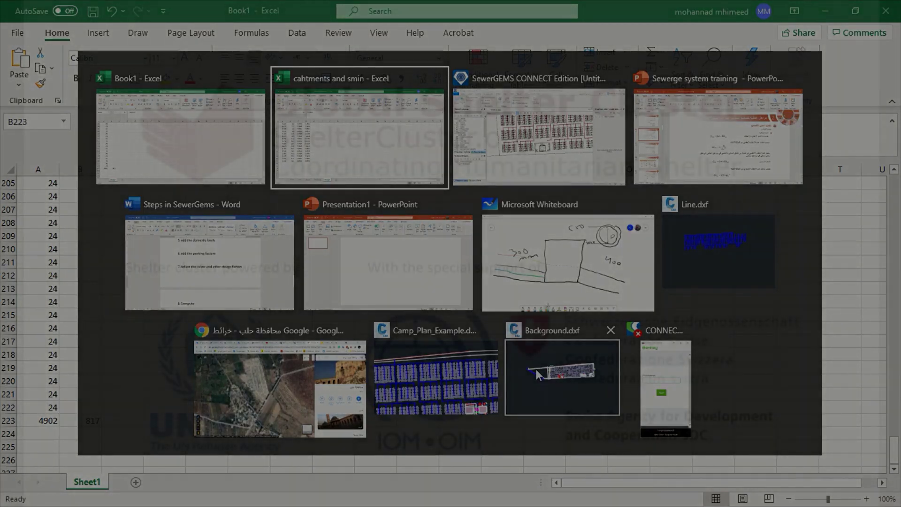